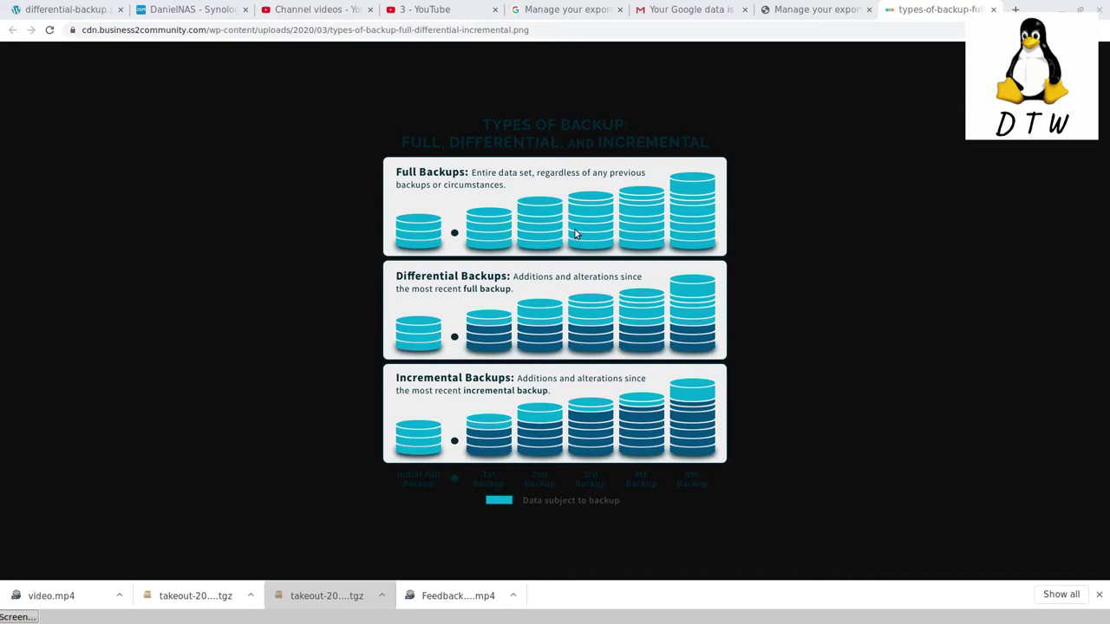
# - Scroll through the enlarged diagram's full, differential and incremental backup rows
pyautogui.scroll(4, 563, 260)
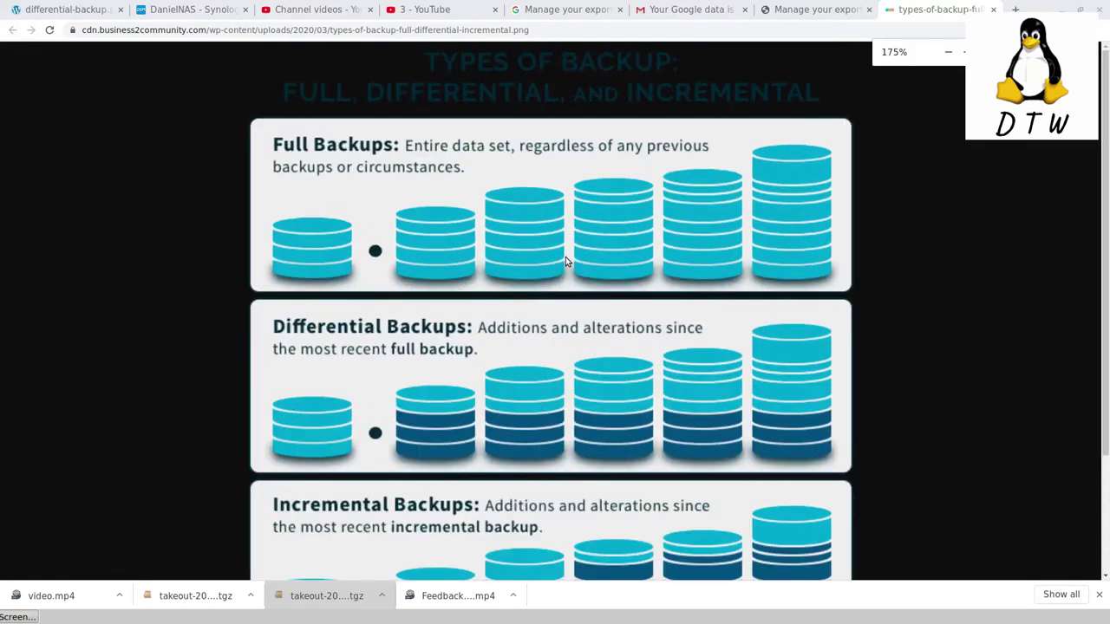
pyautogui.scroll(-1, 565, 260)
pyautogui.scroll(-1, 565, 260)
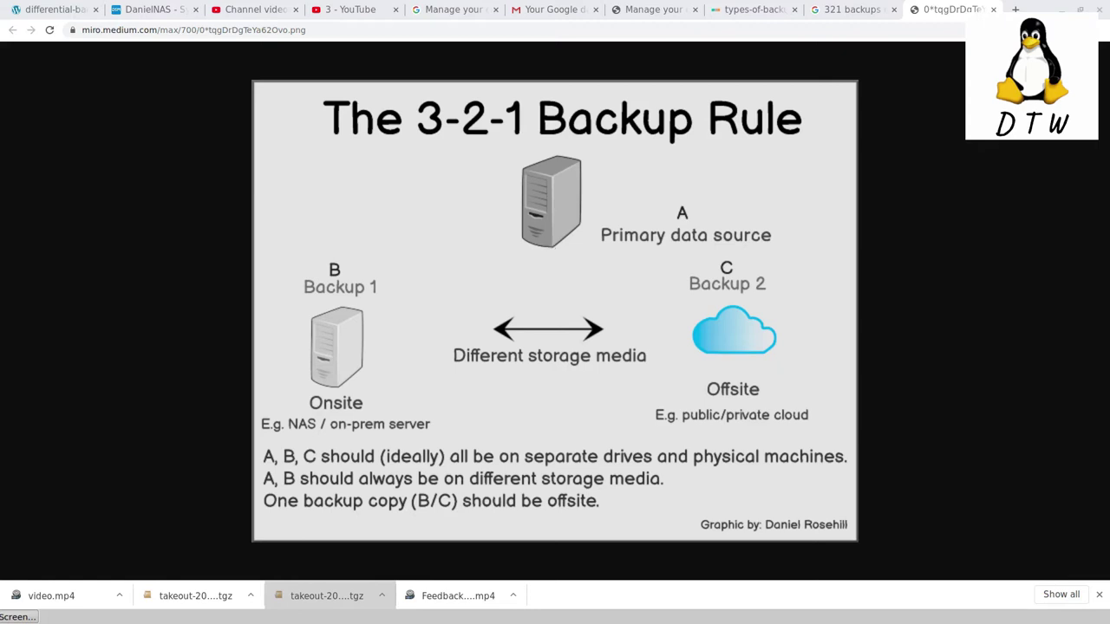
# - Return to the YouTube Studio Channel videos tab listing drafts 3, 2 and 1
pyautogui.hotkey('ctrl', '3')
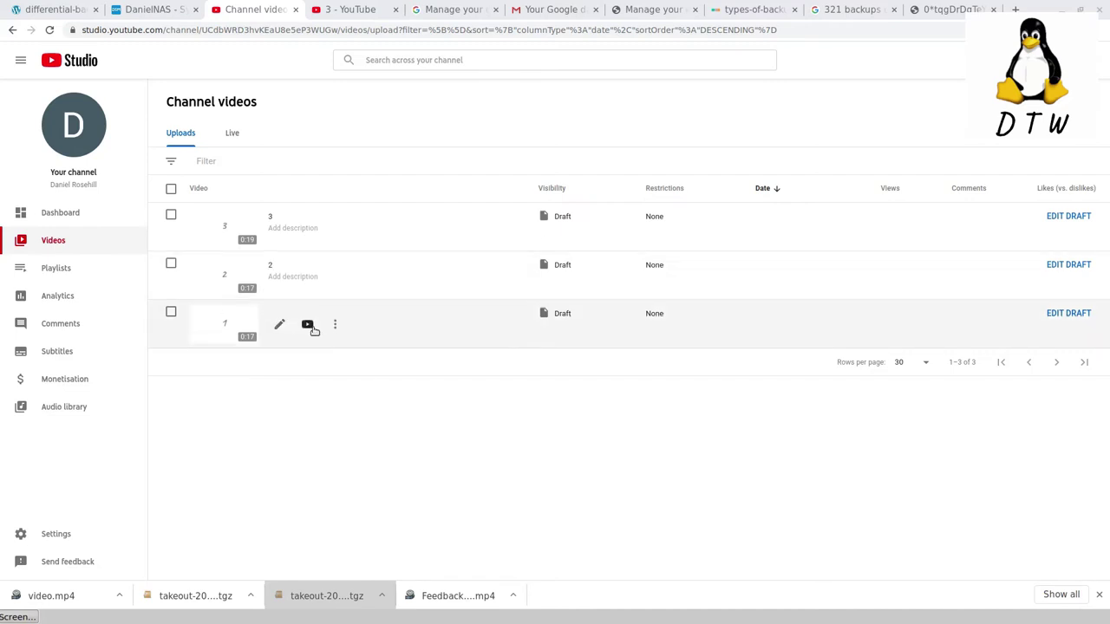
pyautogui.rightClick(317, 328)
pyautogui.click(370, 335)
pyautogui.click(340, 11)
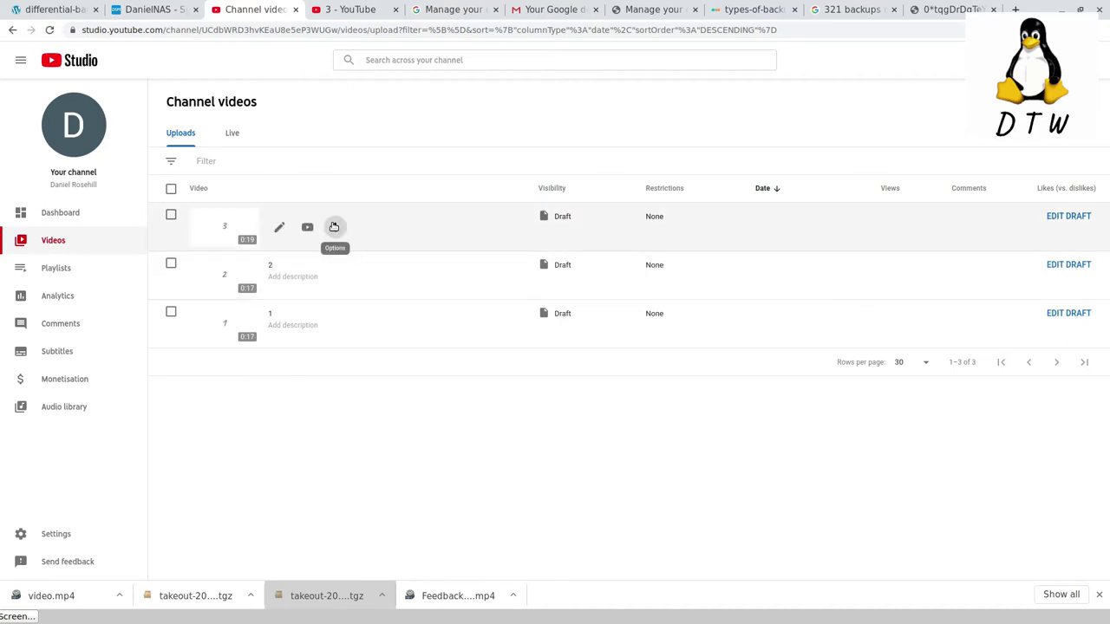
pyautogui.click(334, 226)
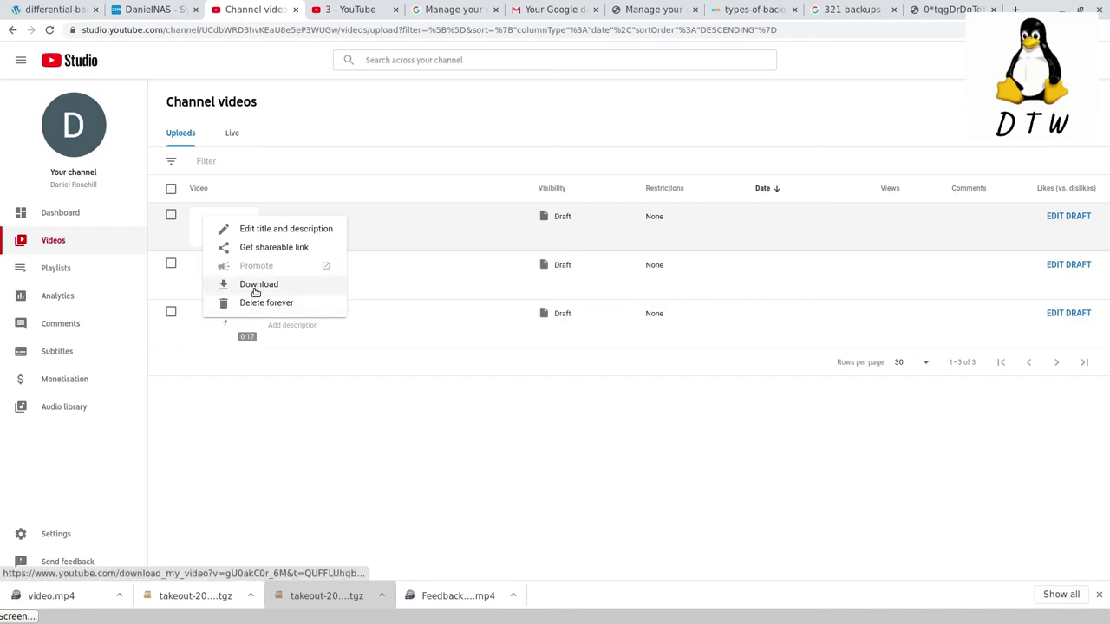
pyautogui.click(196, 492)
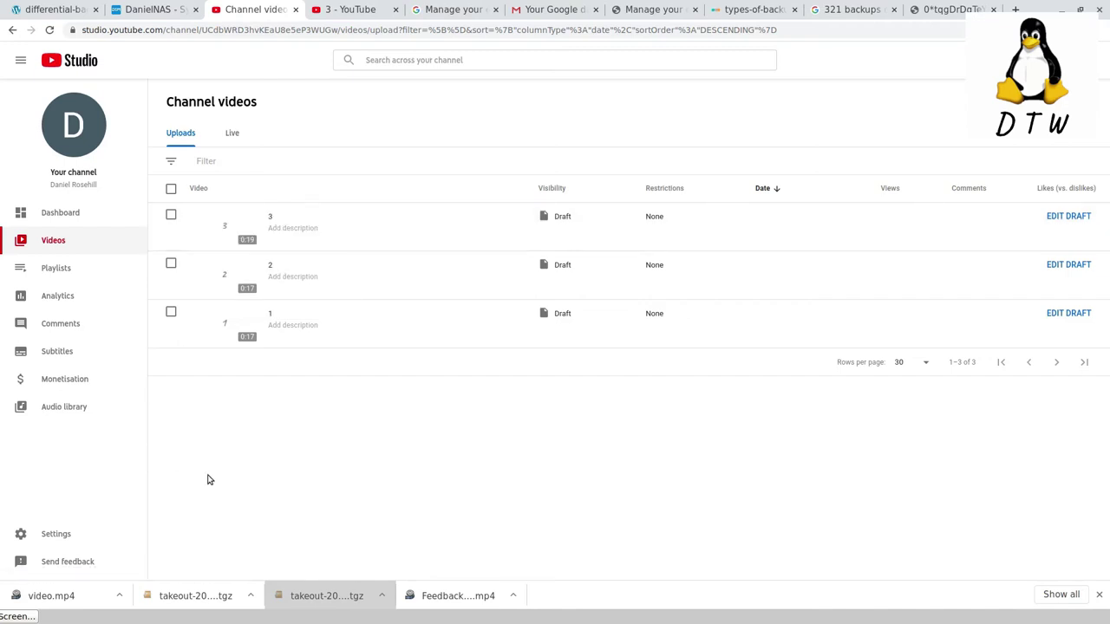
pyautogui.moveTo(367, 211)
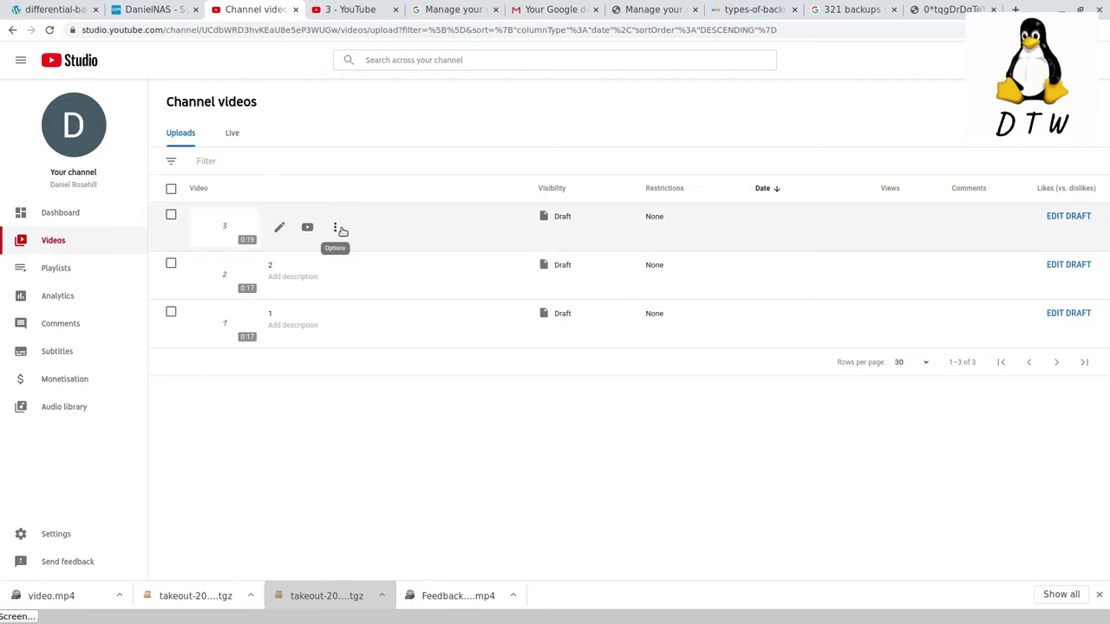
pyautogui.moveTo(294, 264)
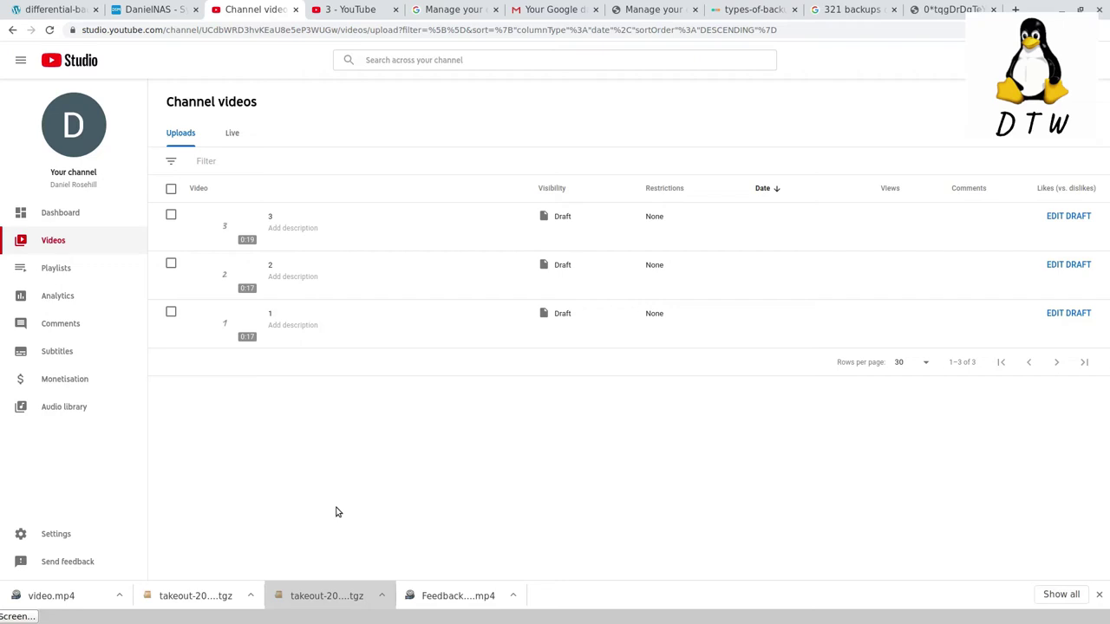
# - Bring up the local Test videos folder and move its window to the upper right
pyautogui.moveTo(322, 341)
pyautogui.hotkey('alt', 'Tab')
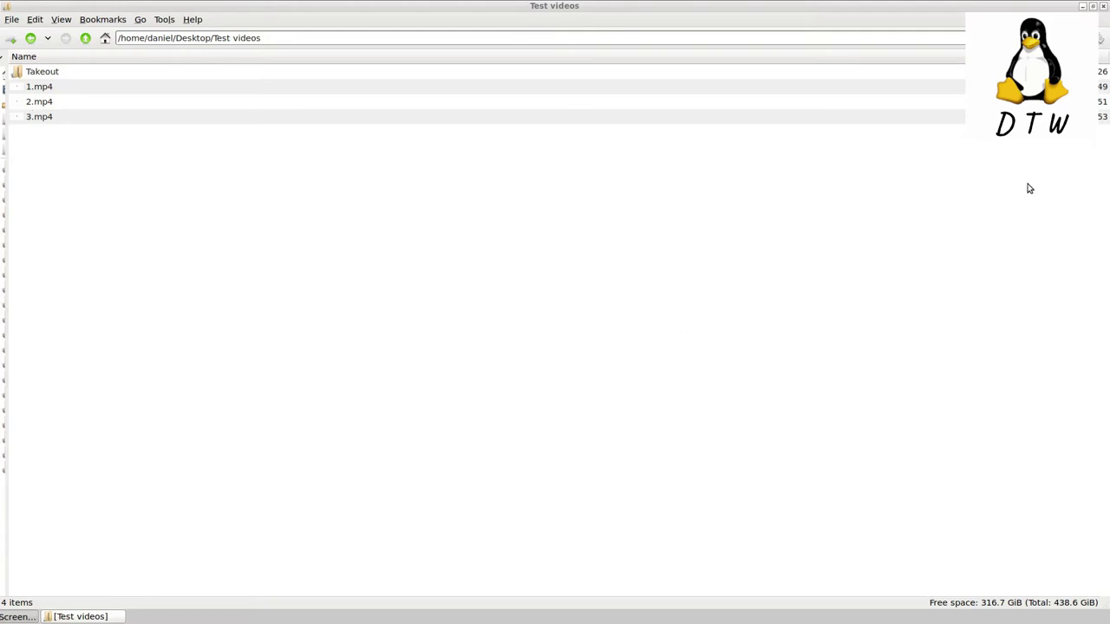
pyautogui.click(1092, 6)
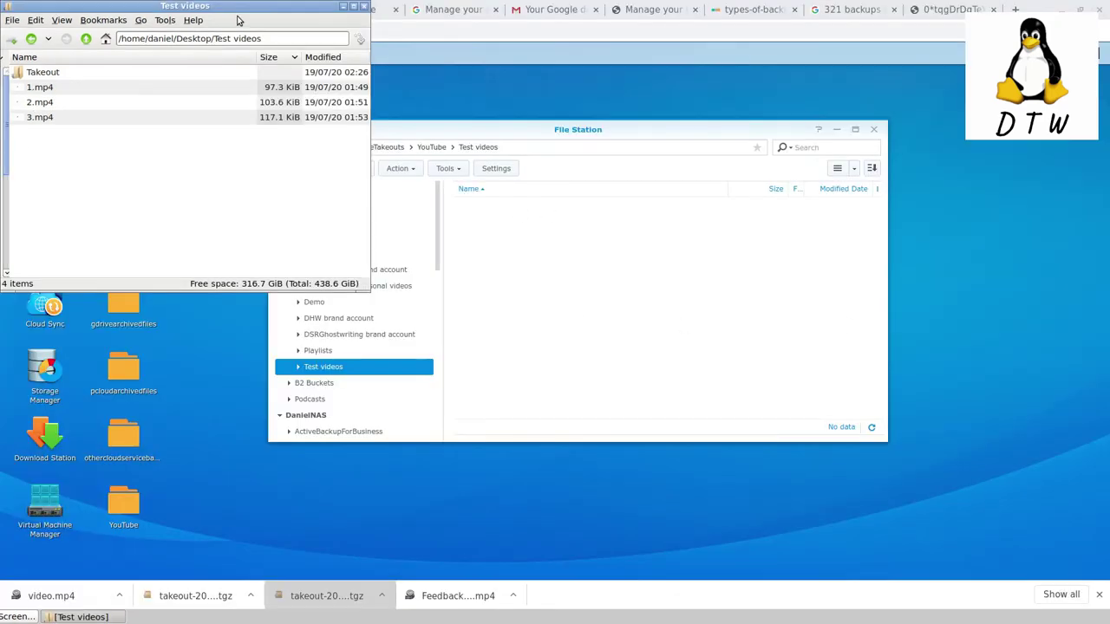
pyautogui.moveTo(243, 7); pyautogui.dragTo(979, 88)
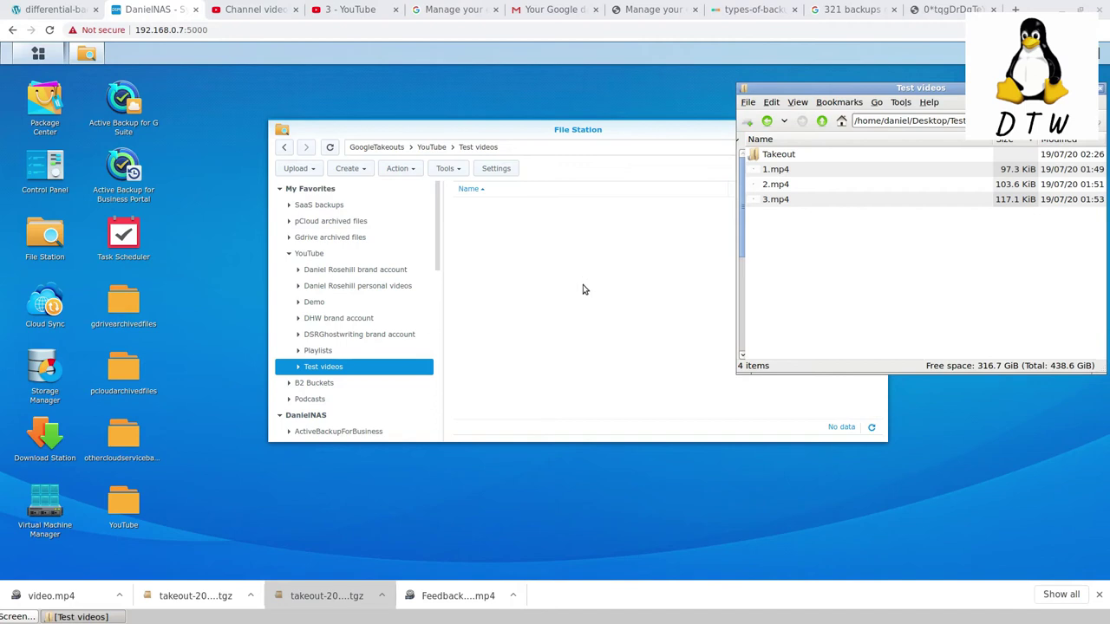
# - Select 1.mp4, 2.mp4 and 3.mp4 together in the Test videos folder
pyautogui.moveTo(773, 171); pyautogui.dragTo(816, 305)
pyautogui.click(817, 304)
pyautogui.click(813, 173)
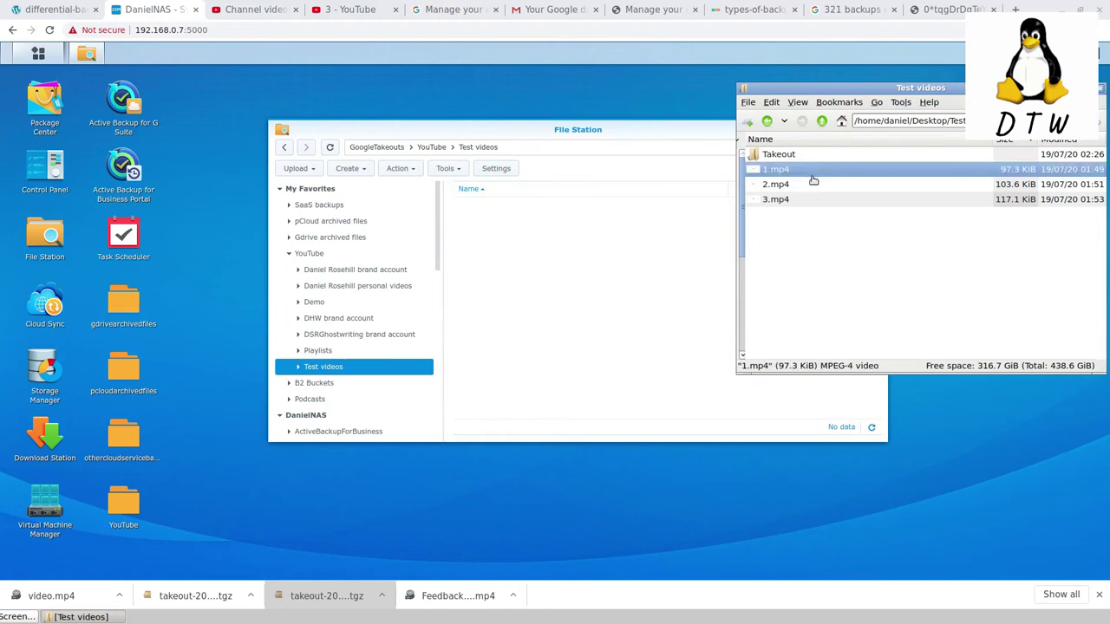
pyautogui.keyDown('shift'); pyautogui.click(805, 188); pyautogui.keyUp('shift')
pyautogui.keyDown('shift'); pyautogui.click(792, 202); pyautogui.keyUp('shift')
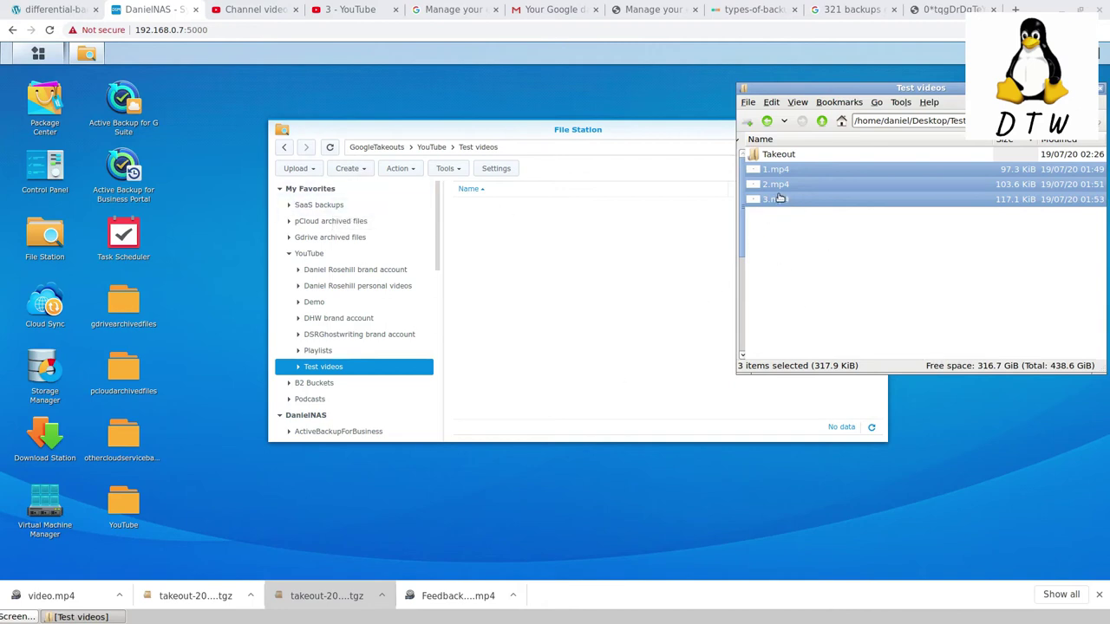
# - Upload 1.mp4, 2.mp4 and 3.mp4 into the NAS Test videos folder, overwriting same-named files
pyautogui.moveTo(777, 196); pyautogui.dragTo(685, 318)
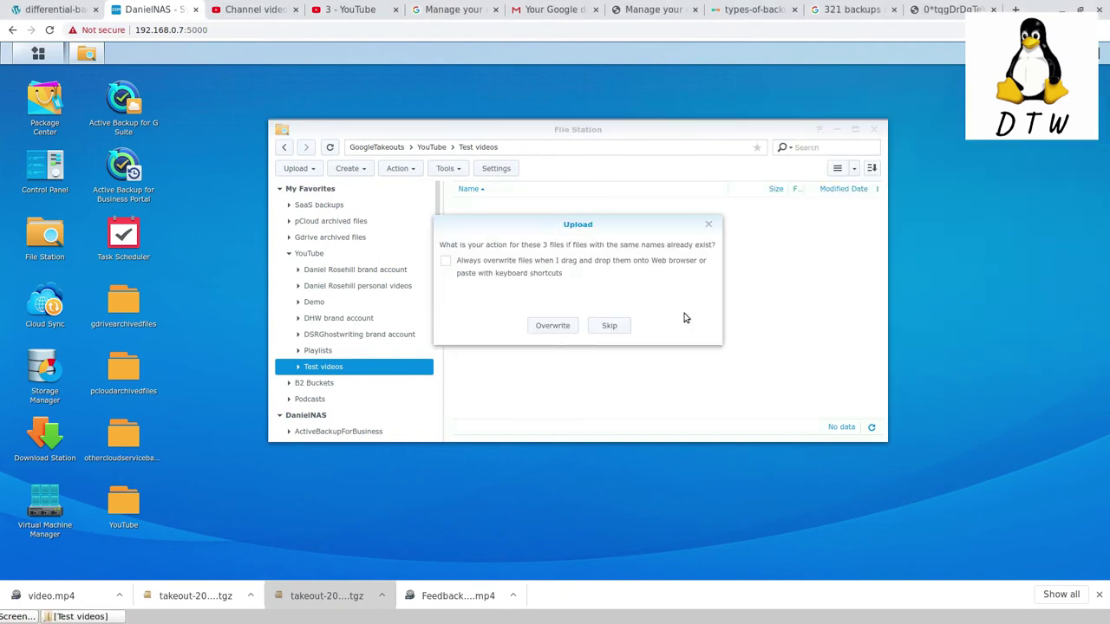
pyautogui.click(558, 331)
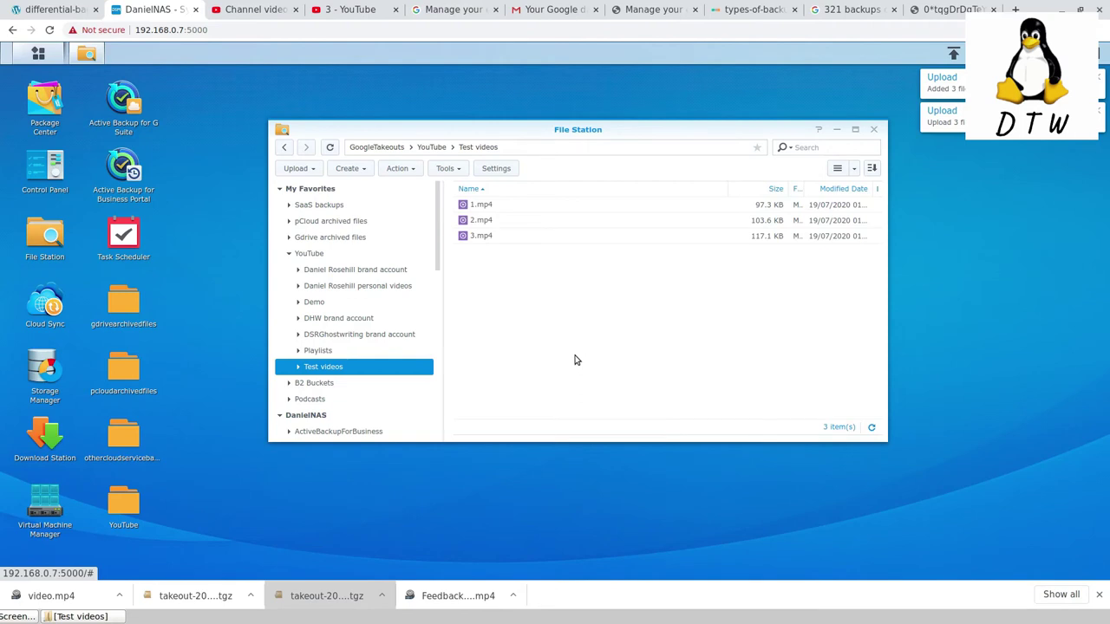
# - Delete 3.mp4 from the NAS Test videos folder, then go to the Google Takeout page
pyautogui.rightClick(478, 237)
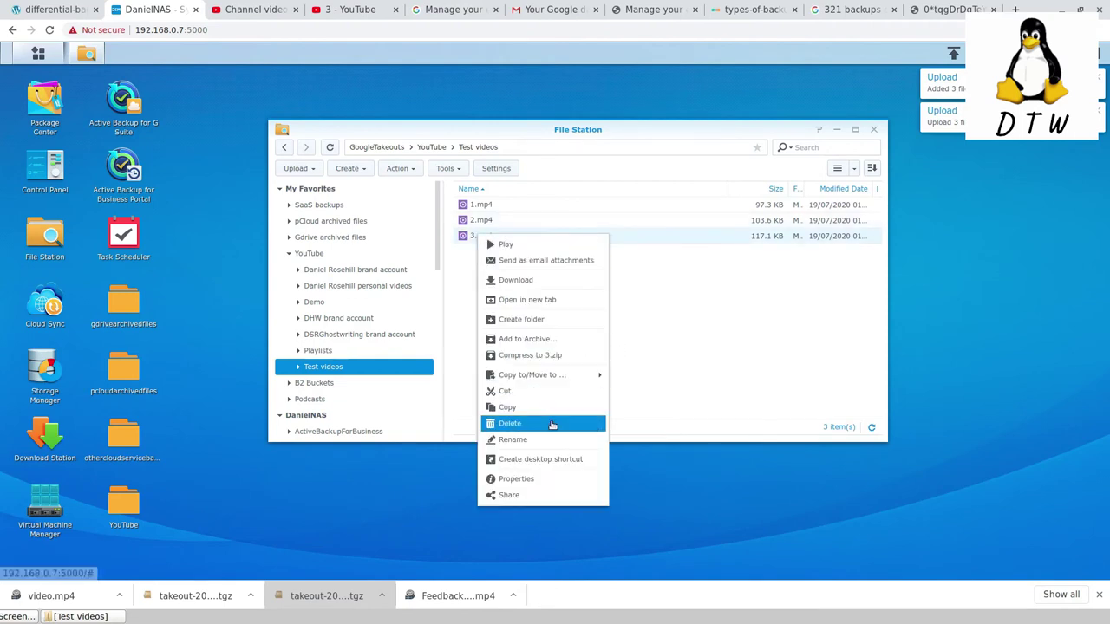
pyautogui.click(511, 423)
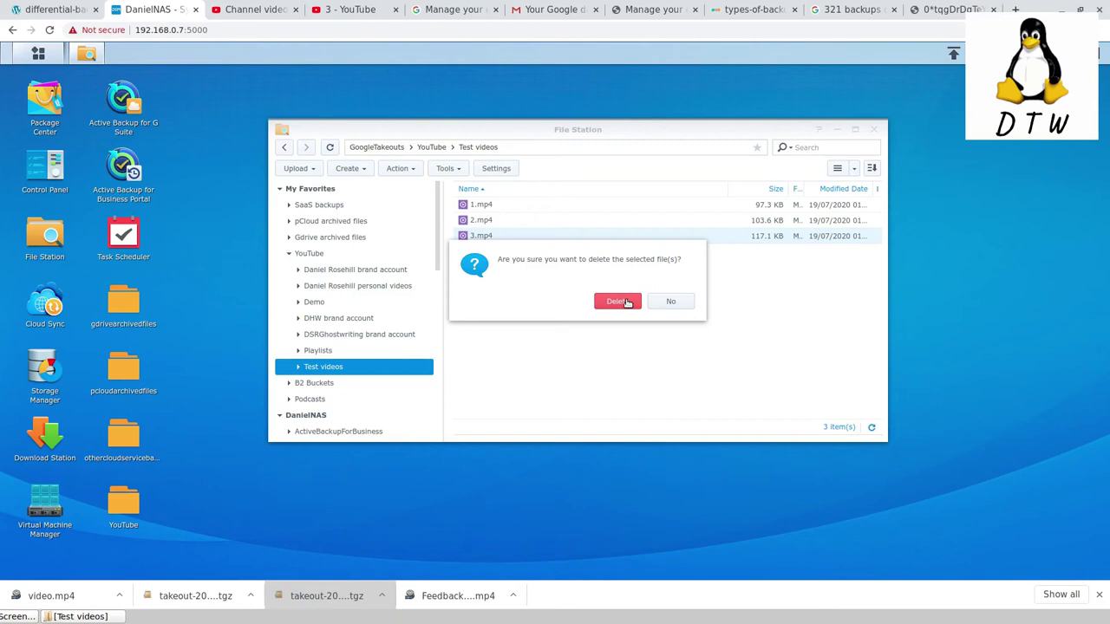
pyautogui.click(626, 302)
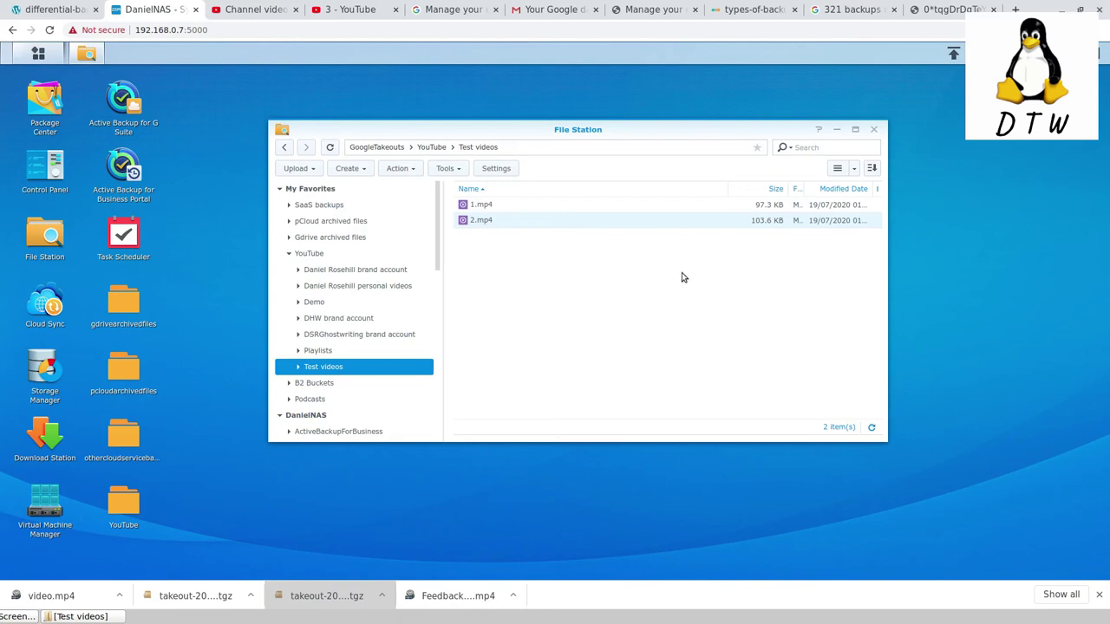
pyautogui.hotkey('ctrl', '5')
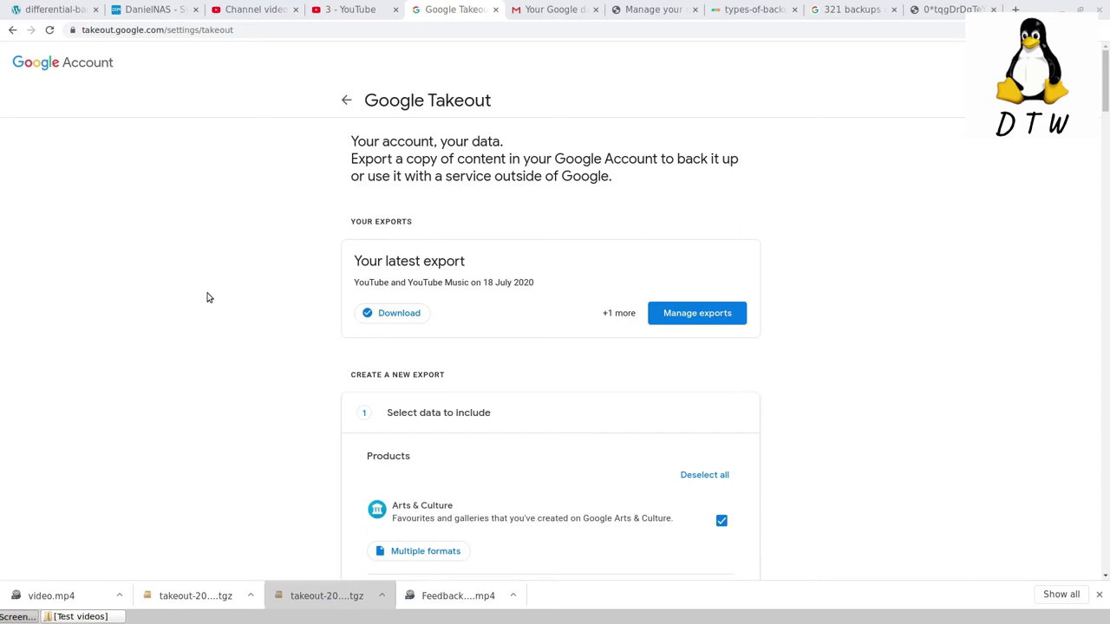
# - Deselect every Takeout product and scroll to the YouTube and YouTube Music entry
pyautogui.scroll(-1, 206, 295)
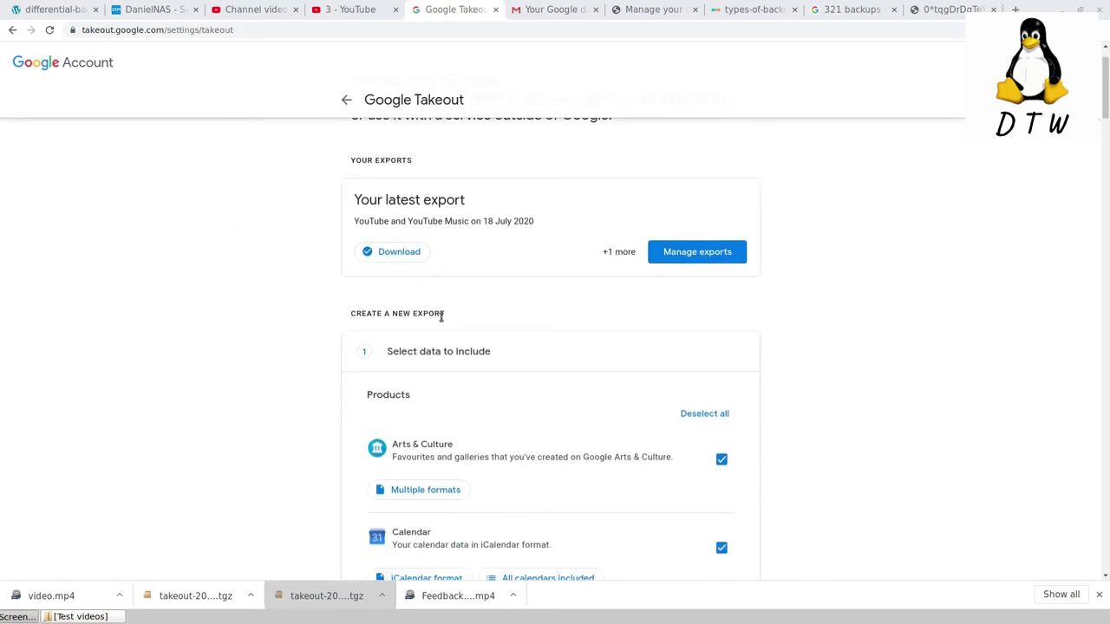
pyautogui.click(725, 421)
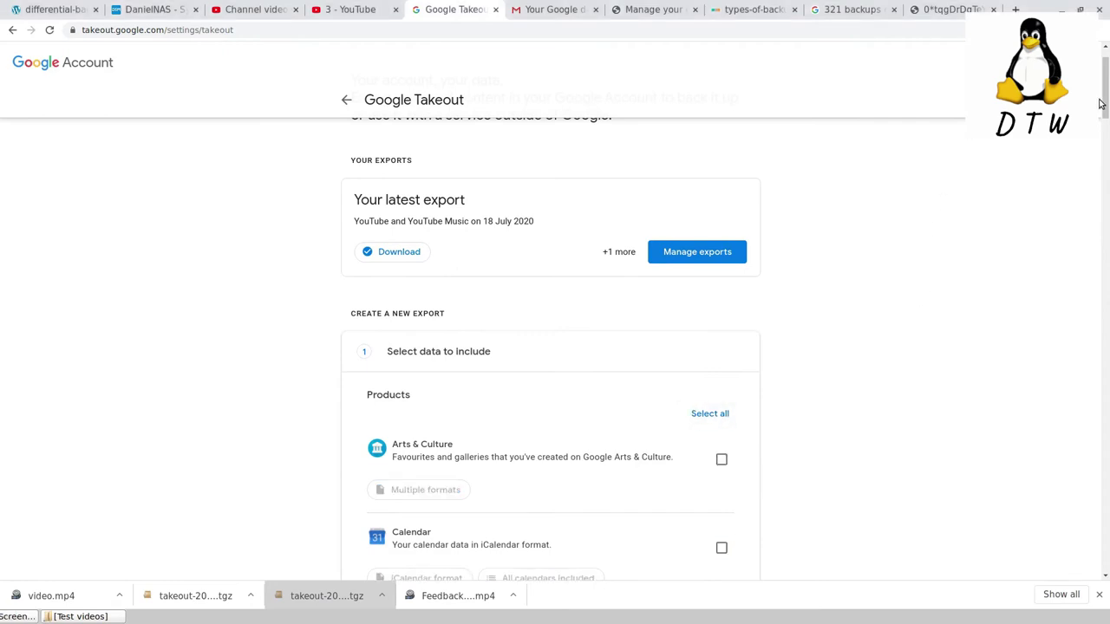
pyautogui.moveTo(1099, 104); pyautogui.dragTo(876, 425)
pyautogui.scroll(2, 885, 319)
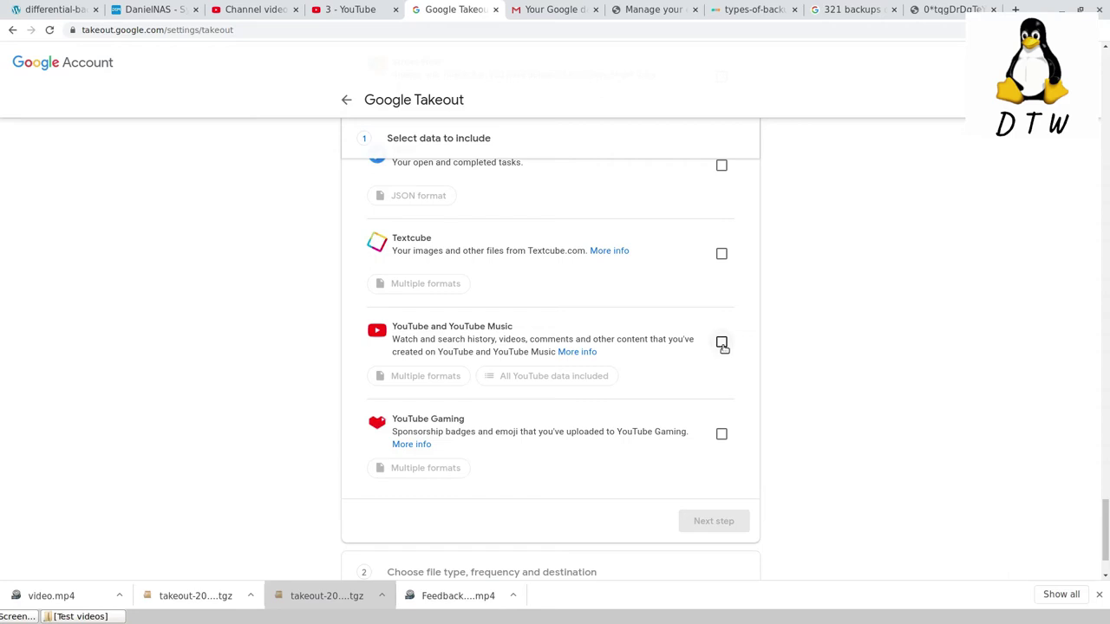
# - Tick YouTube and YouTube Music and limit its data to the videos category only
pyautogui.click(721, 342)
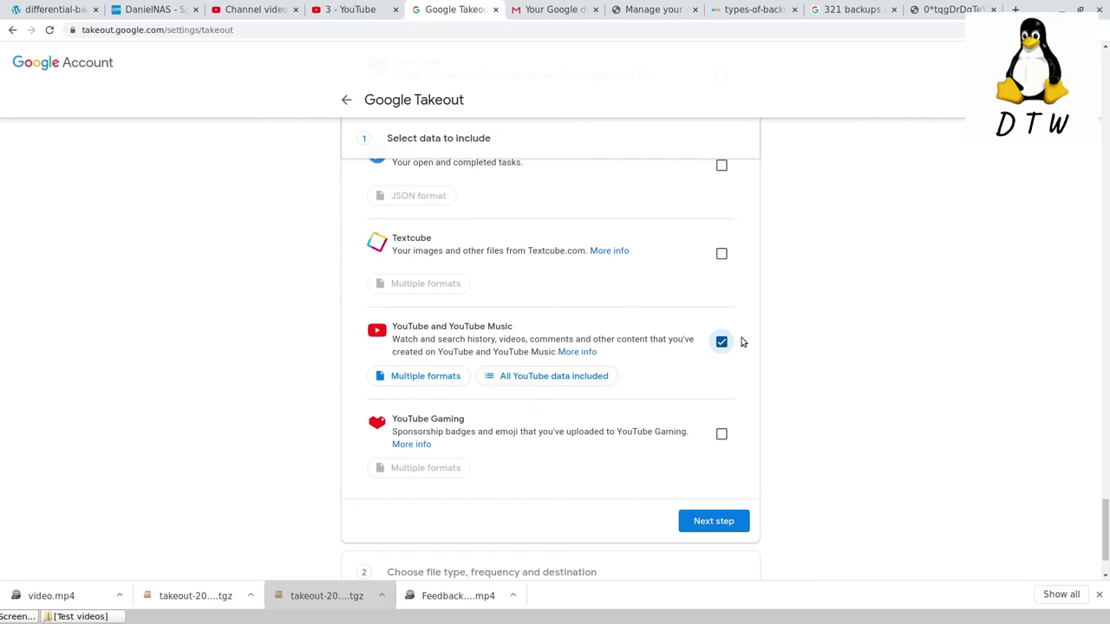
pyautogui.click(531, 378)
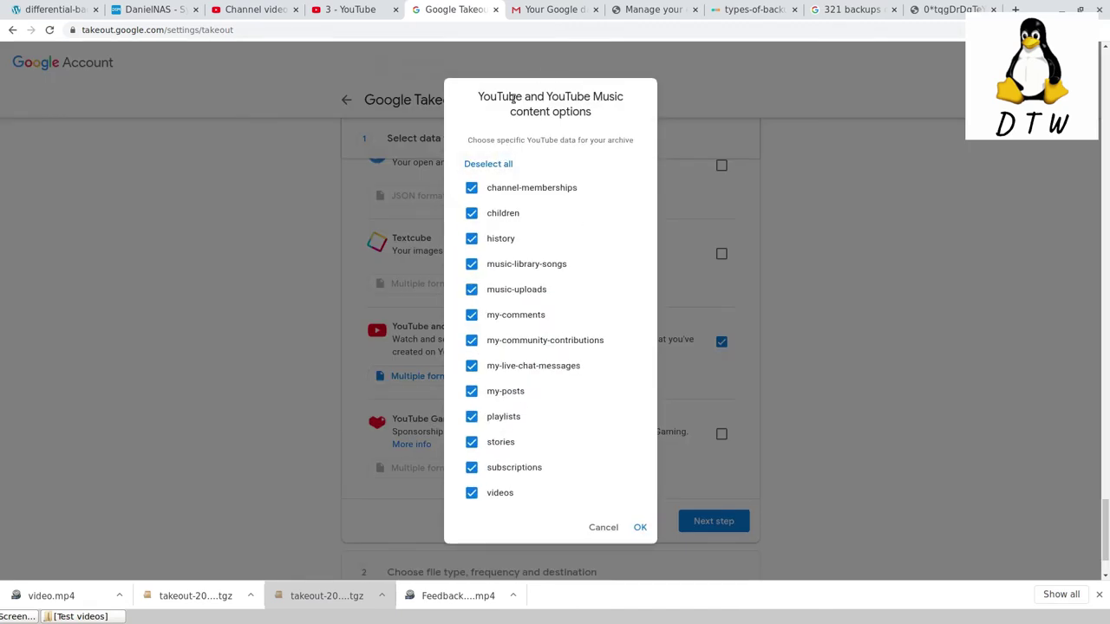
pyautogui.click(501, 165)
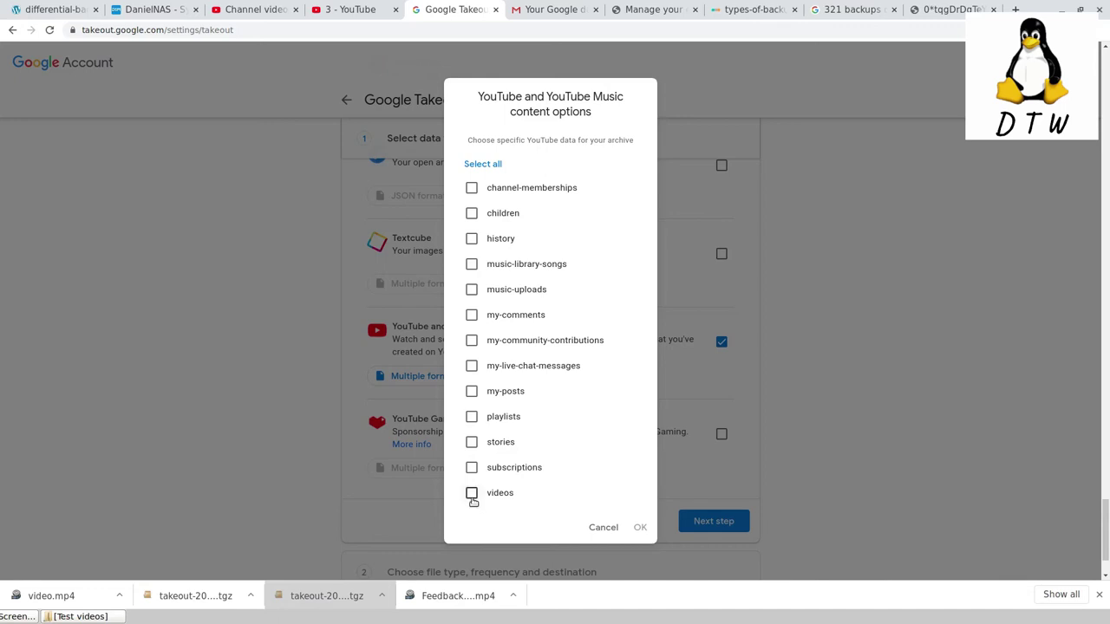
pyautogui.click(472, 496)
pyautogui.click(640, 528)
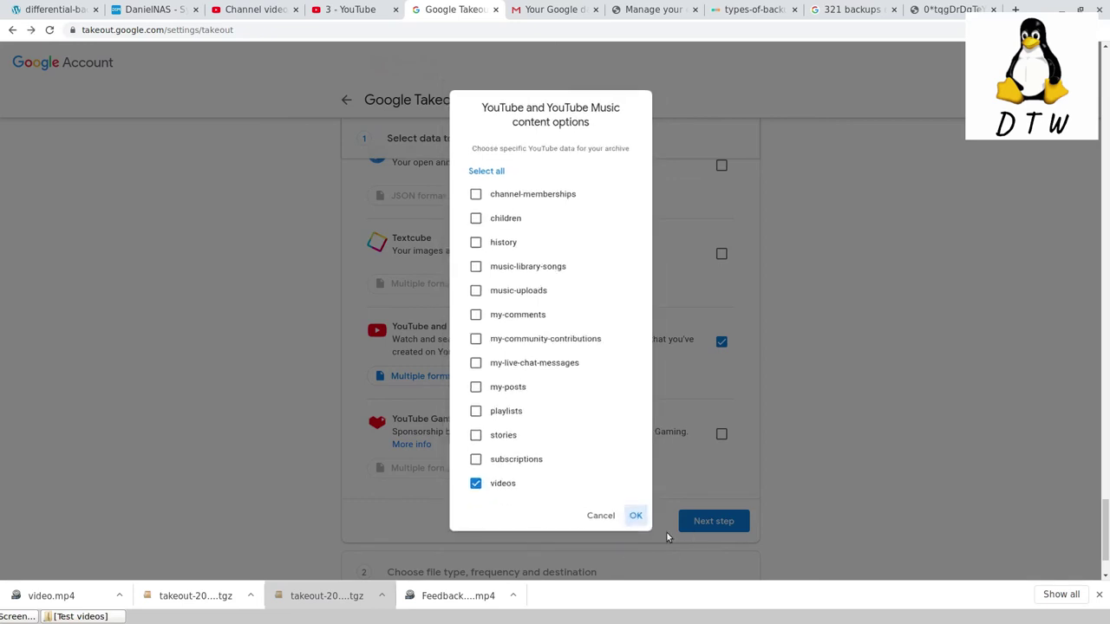
# - Set the archive file type to .tgz and create the one-time YouTube export
pyautogui.click(713, 523)
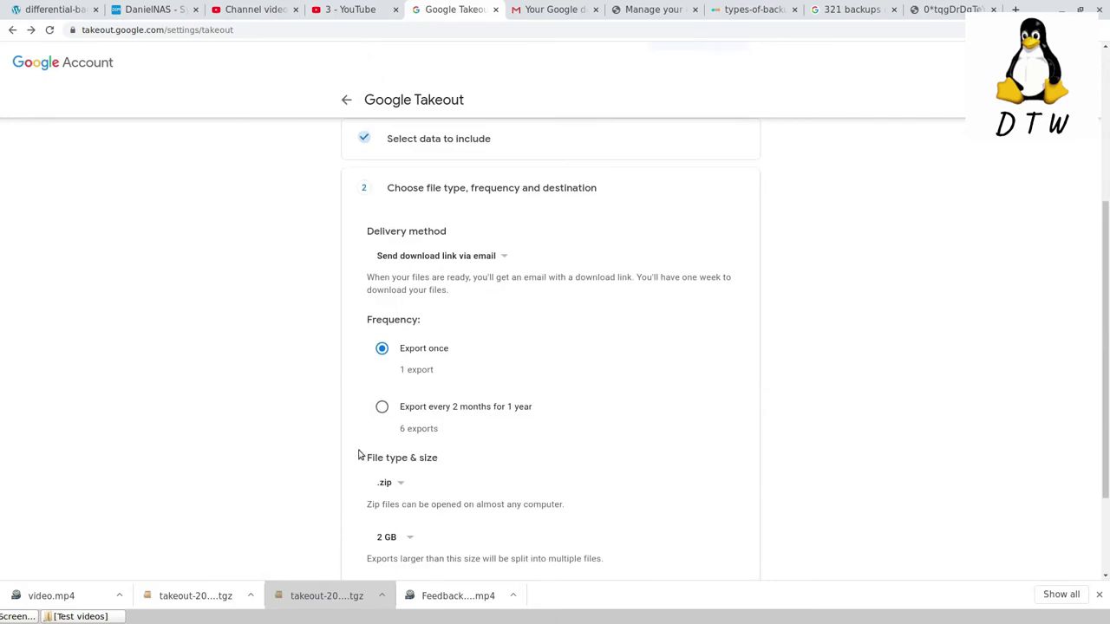
pyautogui.click(394, 491)
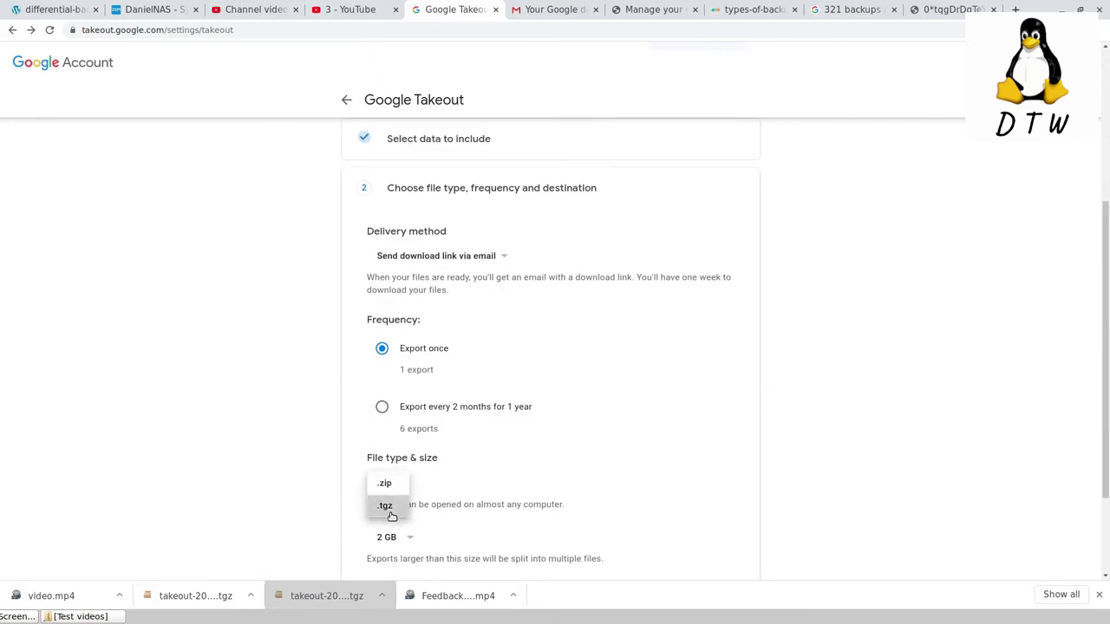
pyautogui.click(390, 512)
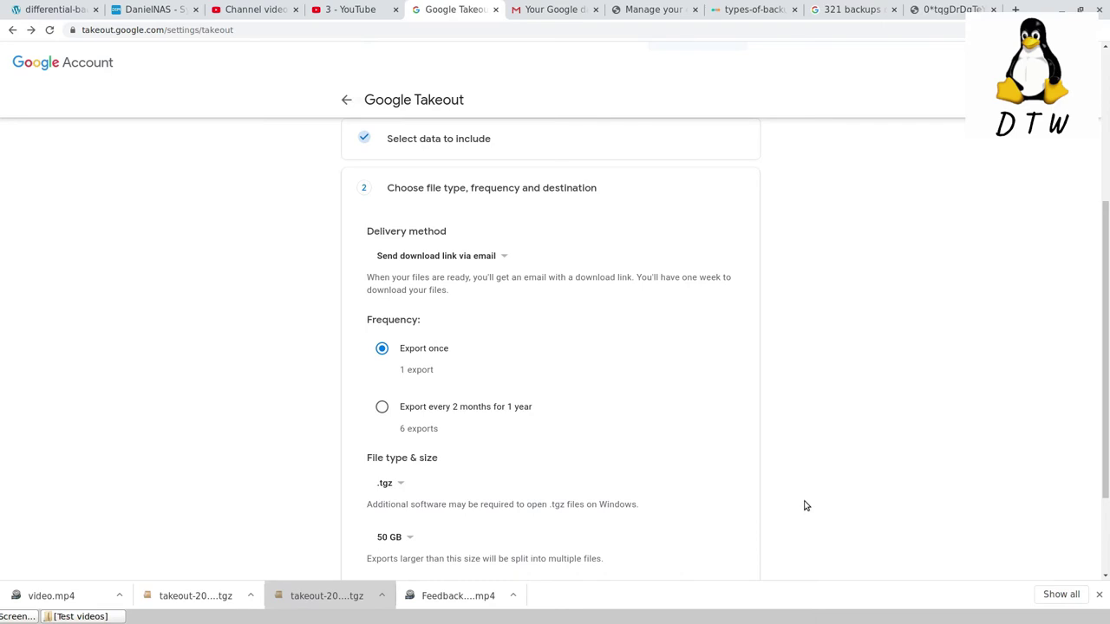
pyautogui.scroll(-1, 753, 447)
pyautogui.scroll(-3, 753, 447)
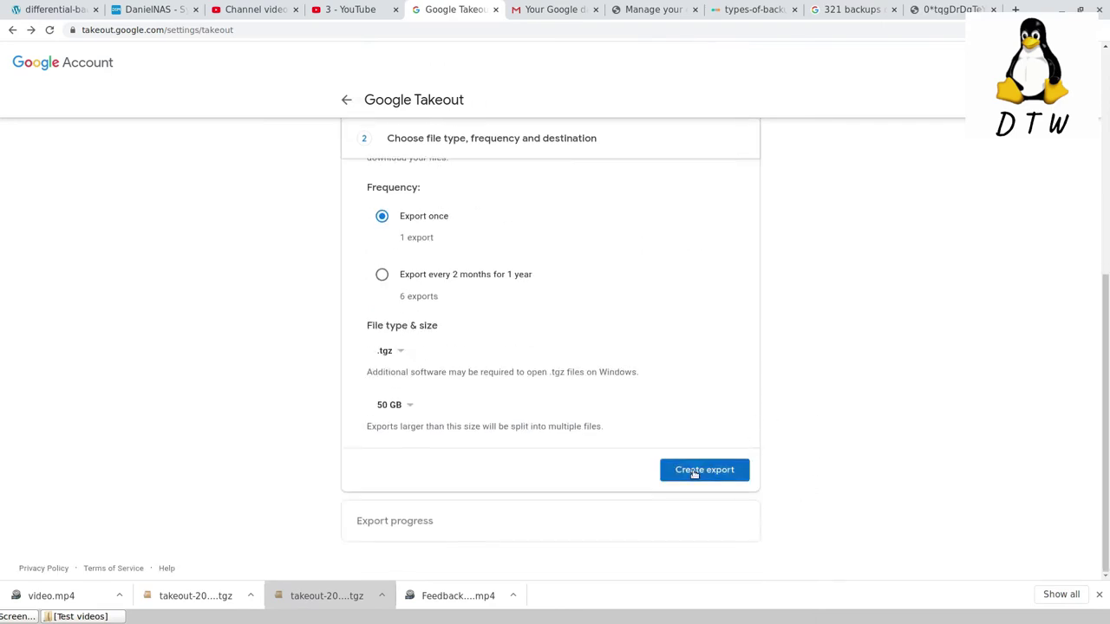
pyautogui.click(700, 469)
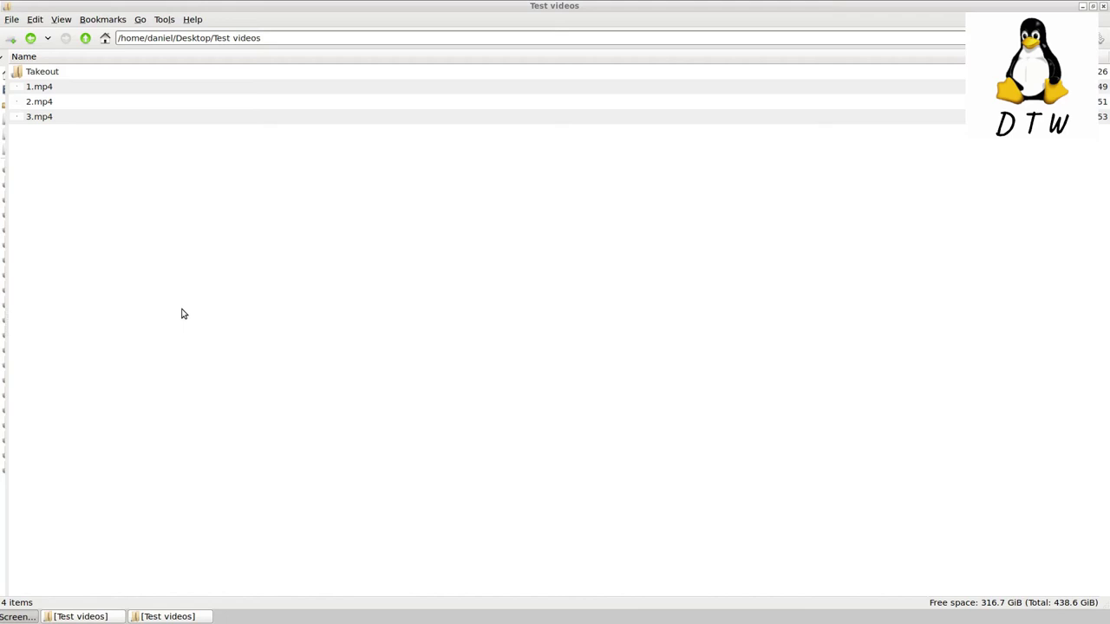
# - Open Takeout › YouTube and YouTube Music › videos, then minimize the file manager
pyautogui.doubleClick(78, 78)
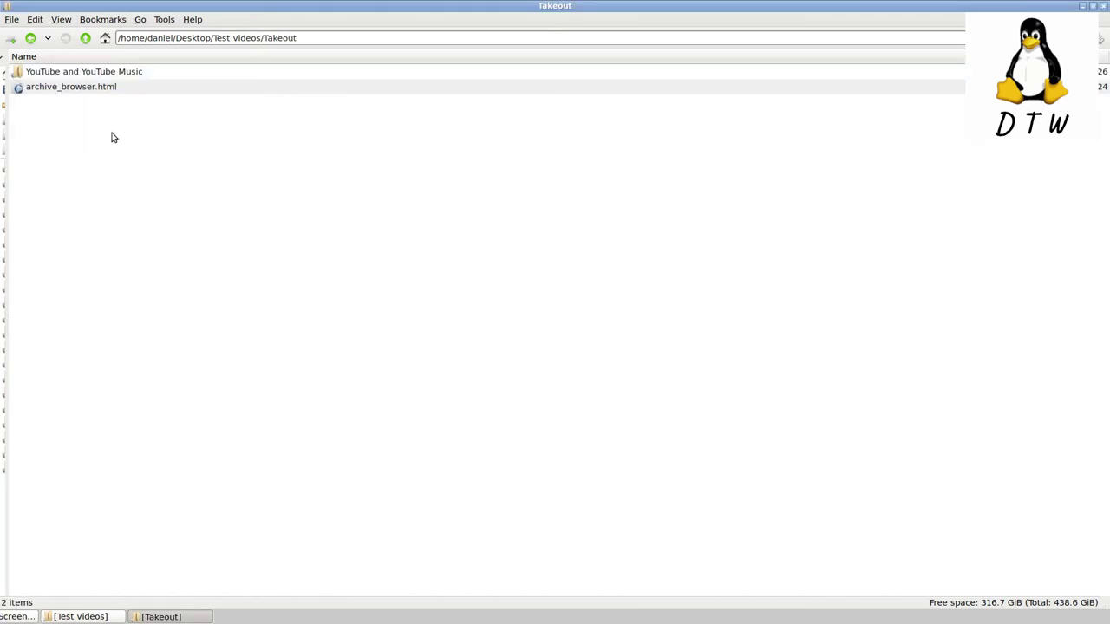
pyautogui.doubleClick(78, 77)
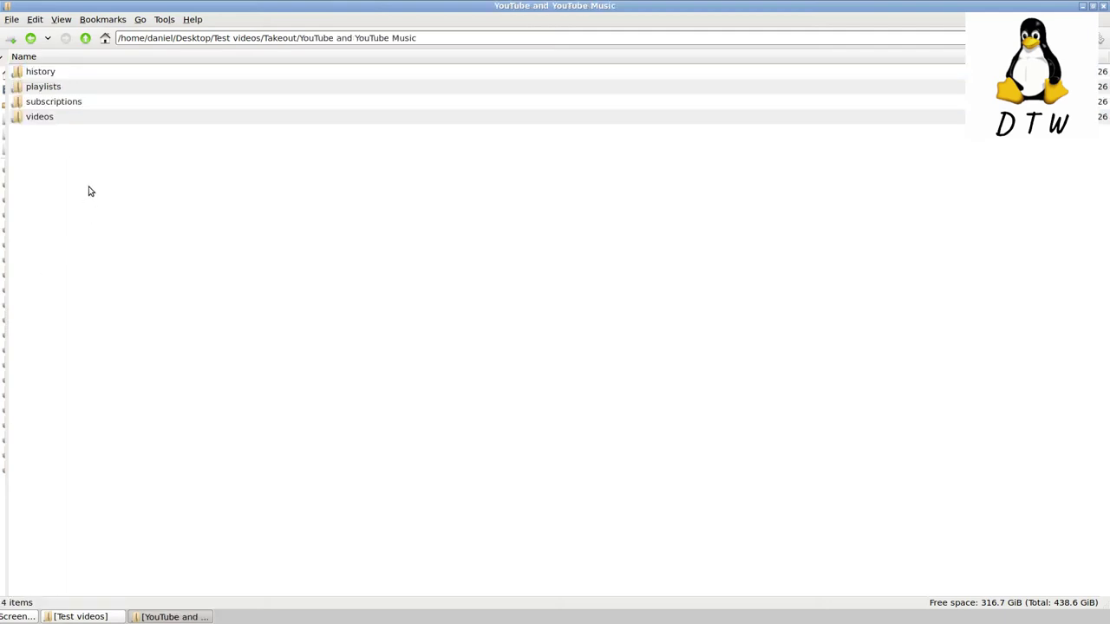
pyautogui.doubleClick(122, 119)
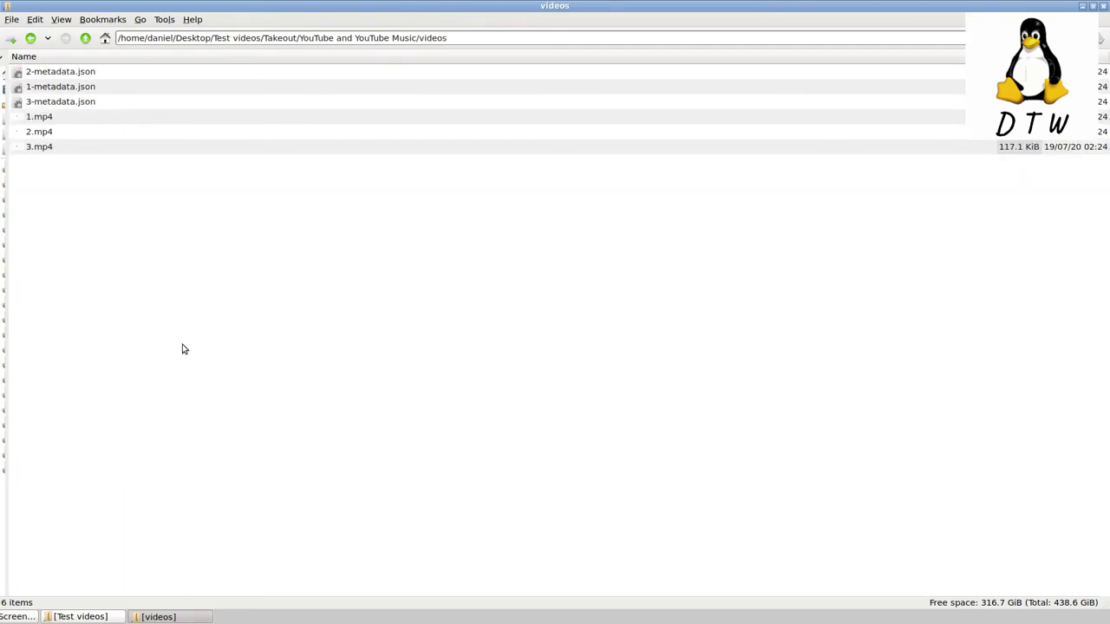
pyautogui.click(1096, 7)
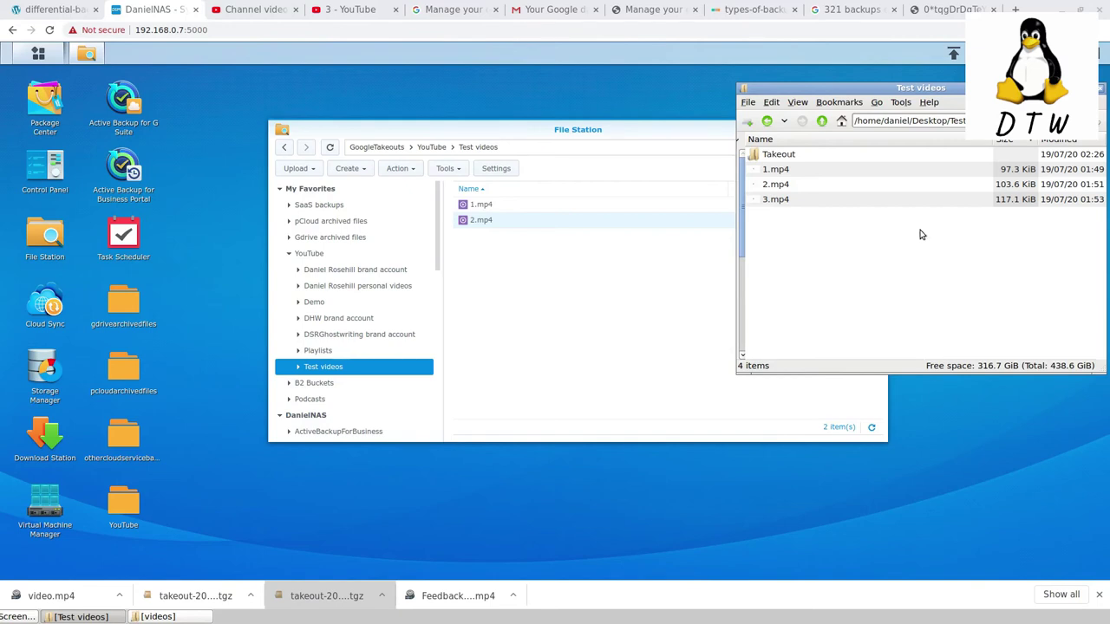
# - Open the exported videos folder in PCManFM and delete its three metadata.json files
pyautogui.moveTo(917, 87); pyautogui.dragTo(922, 137)
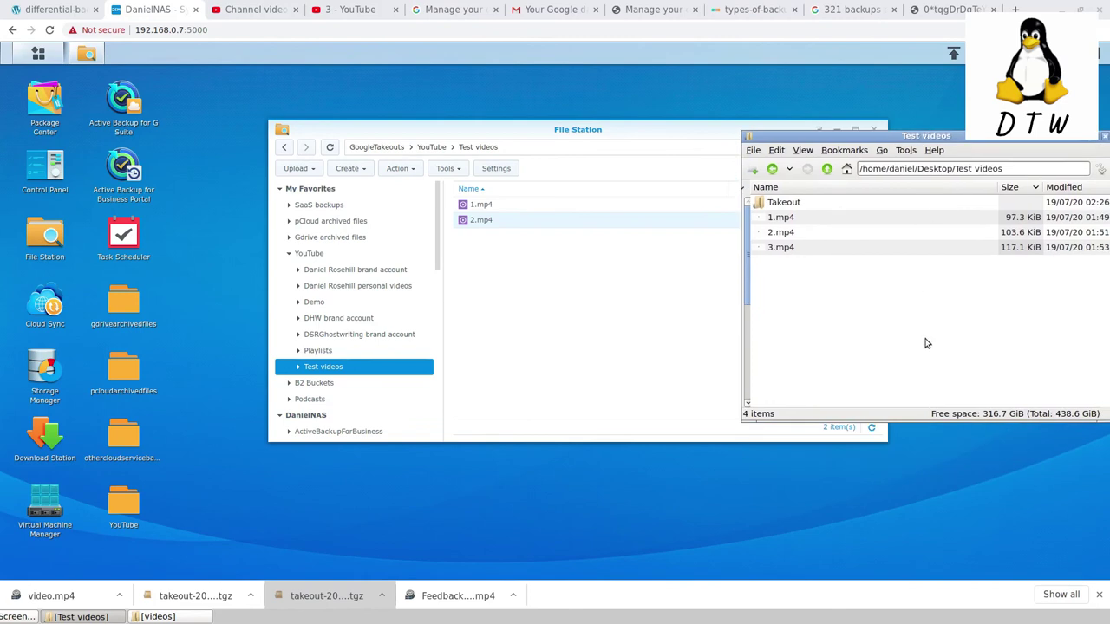
pyautogui.doubleClick(793, 205)
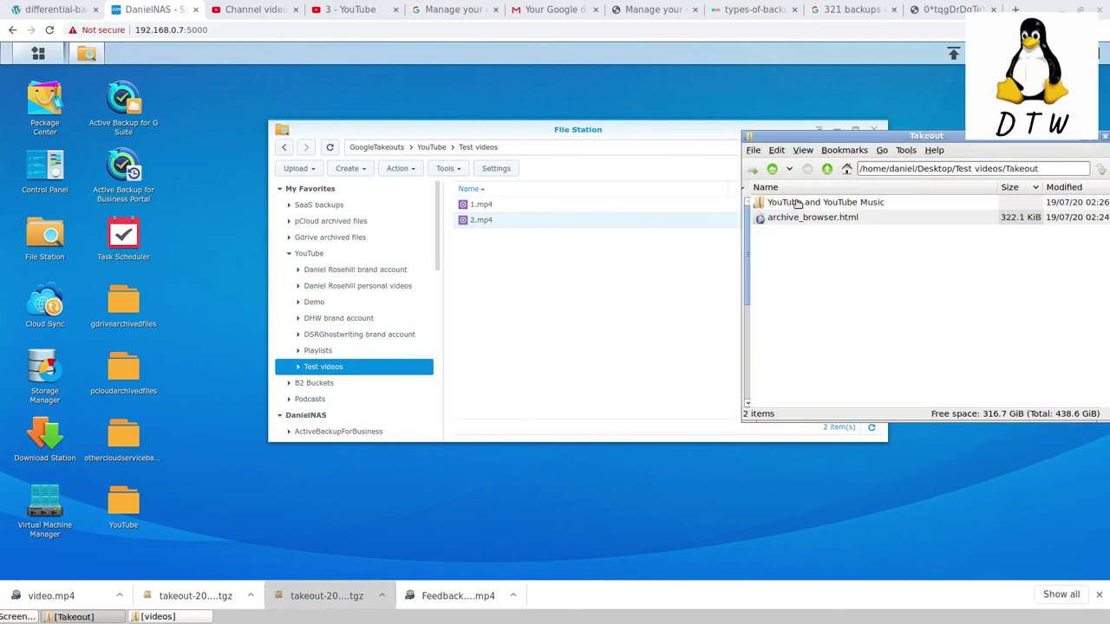
pyautogui.doubleClick(797, 206)
pyautogui.doubleClick(787, 250)
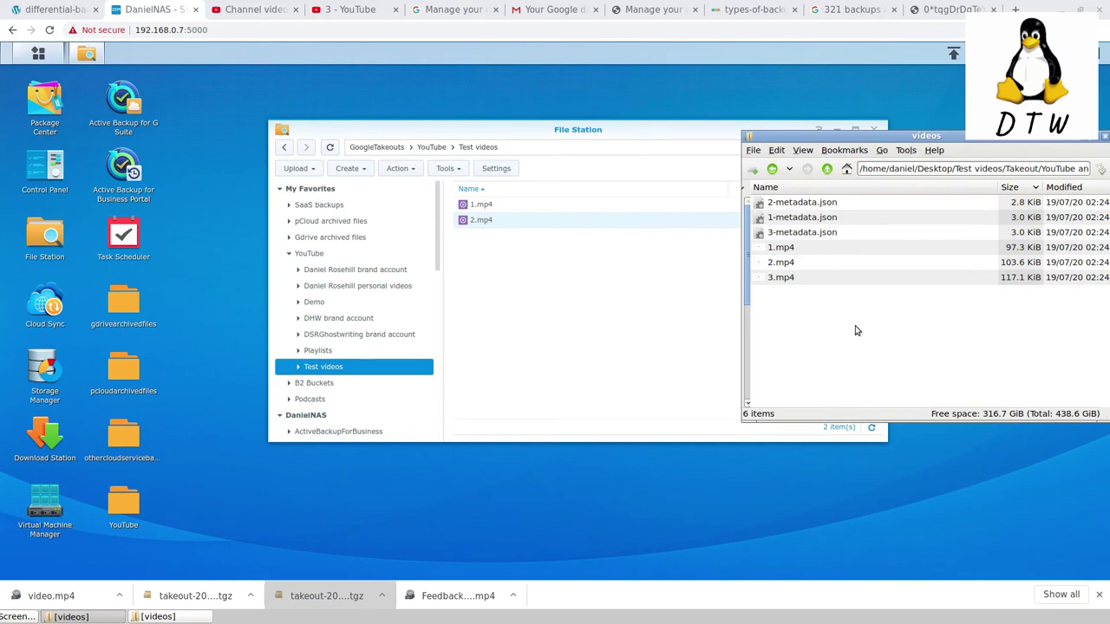
pyautogui.click(837, 234)
pyautogui.keyDown('ctrl'); pyautogui.click(835, 218); pyautogui.keyUp('ctrl')
pyautogui.keyDown('ctrl'); pyautogui.click(796, 206); pyautogui.keyUp('ctrl')
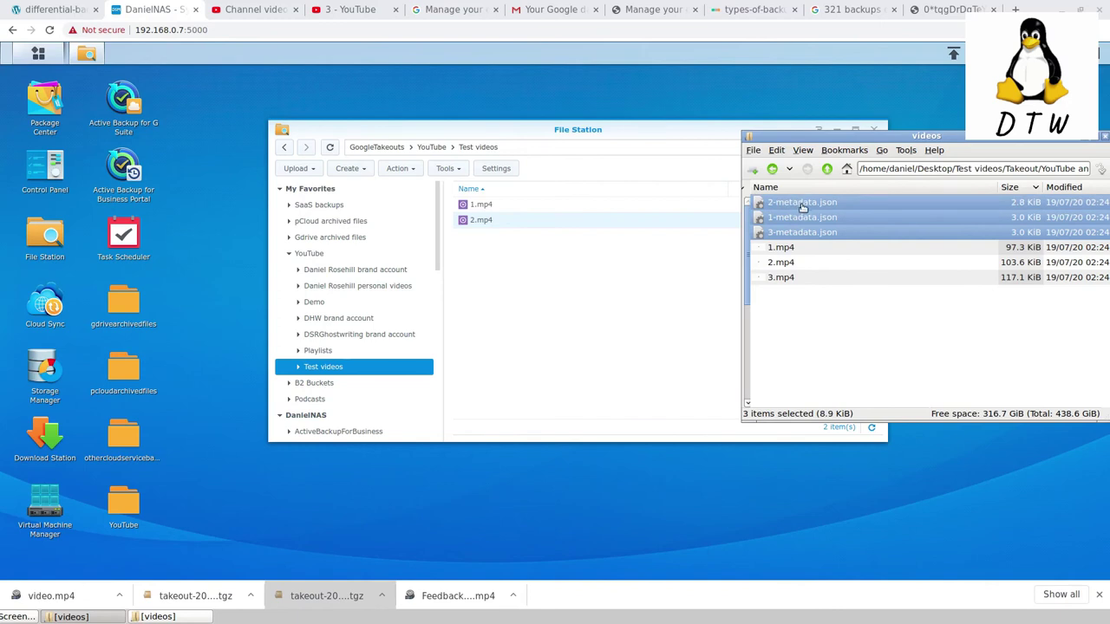
pyautogui.rightClick(803, 207)
pyautogui.click(862, 293)
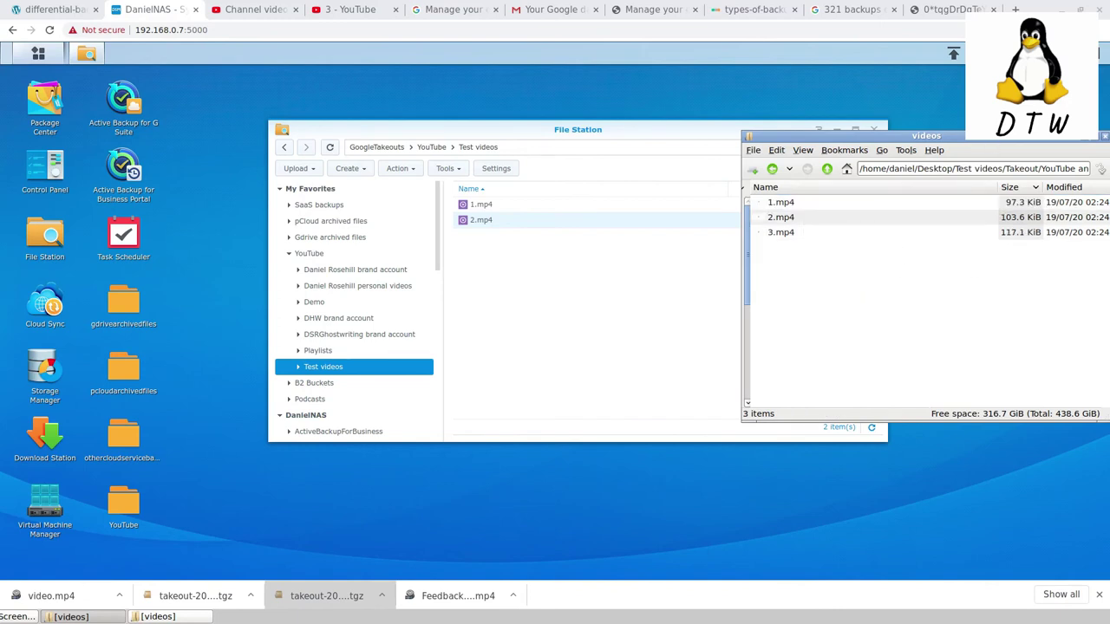
# - Upload all three mp4s to File Station, skipping existing 1.mp4 and 2.mp4, and check progress
pyautogui.moveTo(980, 135); pyautogui.dragTo(962, 117)
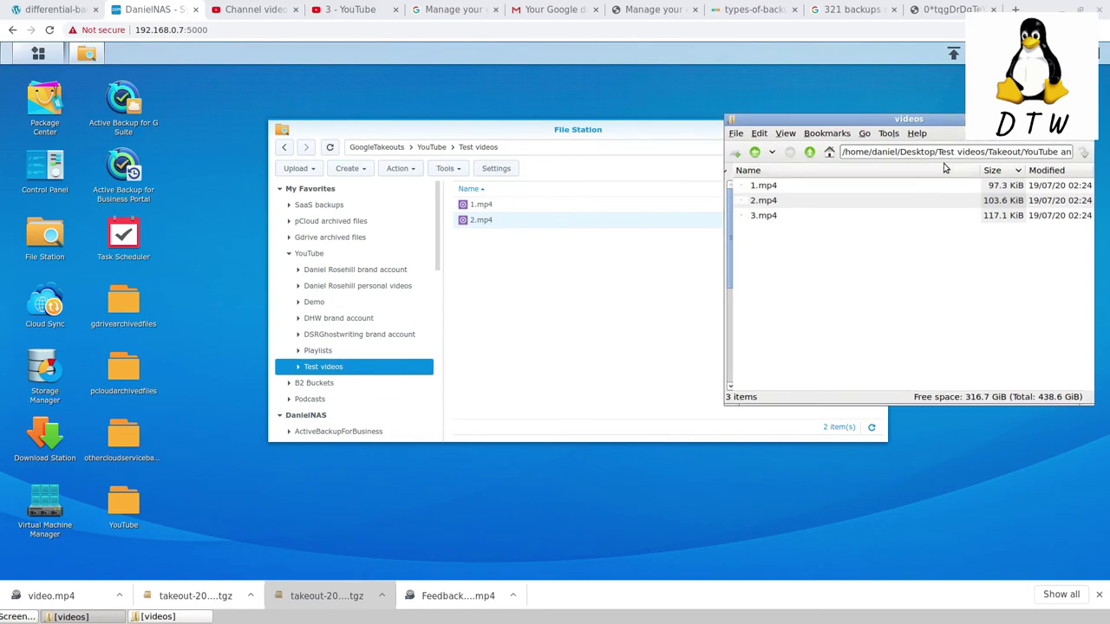
pyautogui.hotkey('ctrl', 'a')
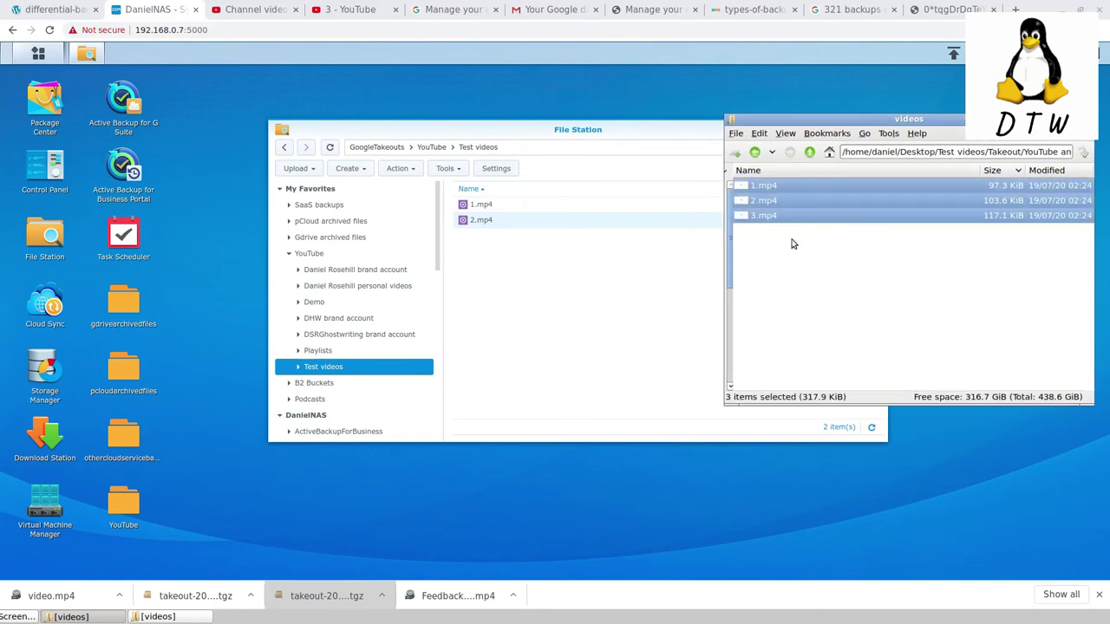
pyautogui.moveTo(777, 218); pyautogui.dragTo(550, 293)
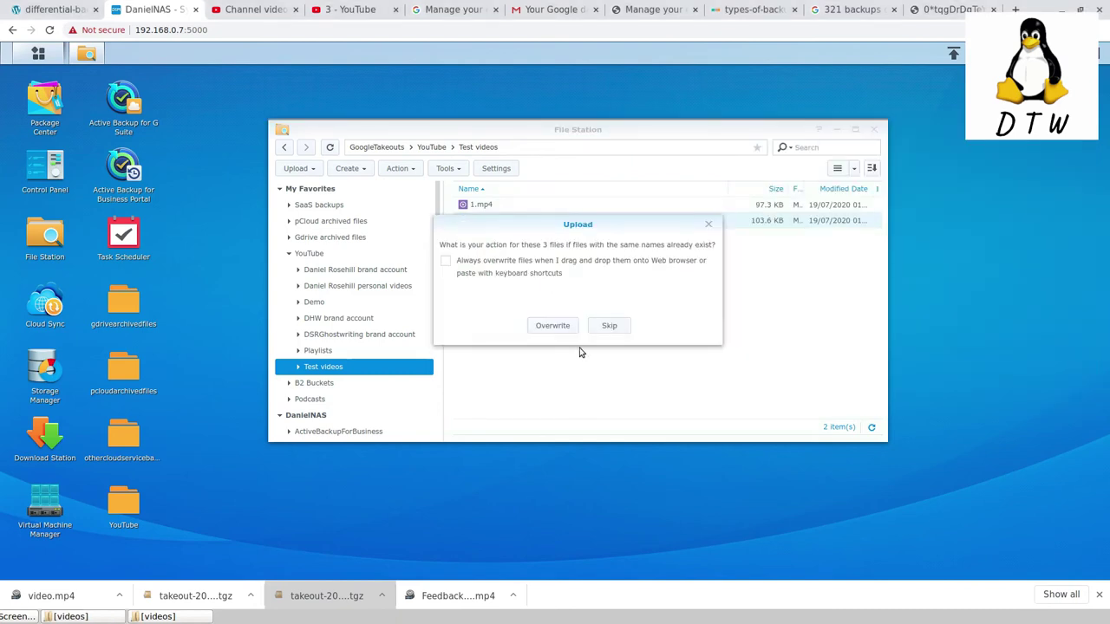
pyautogui.click(609, 327)
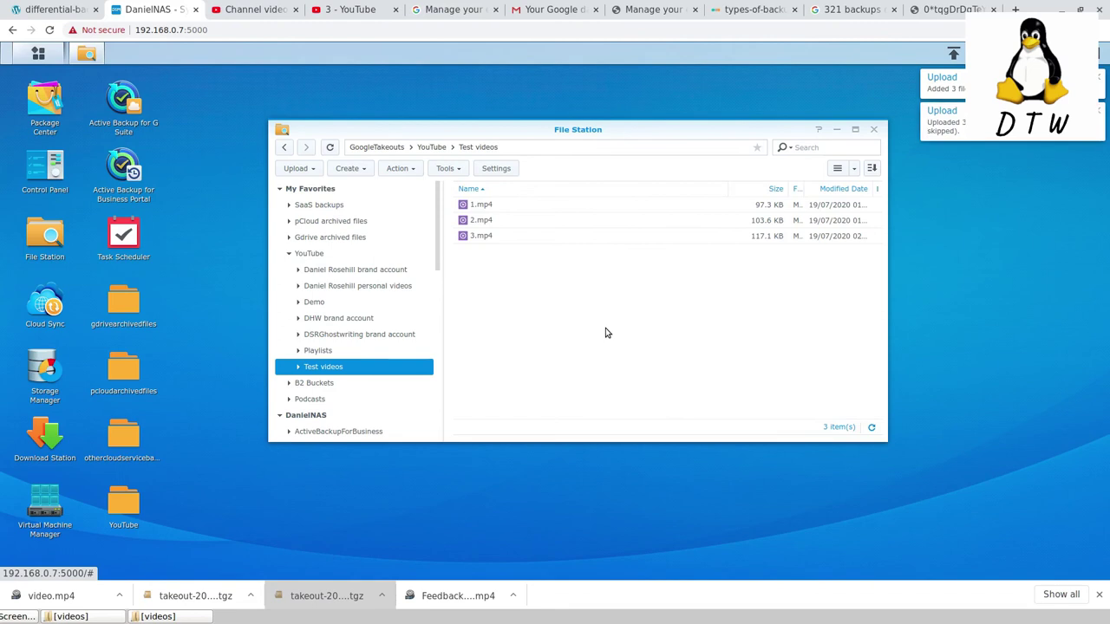
pyautogui.click(951, 55)
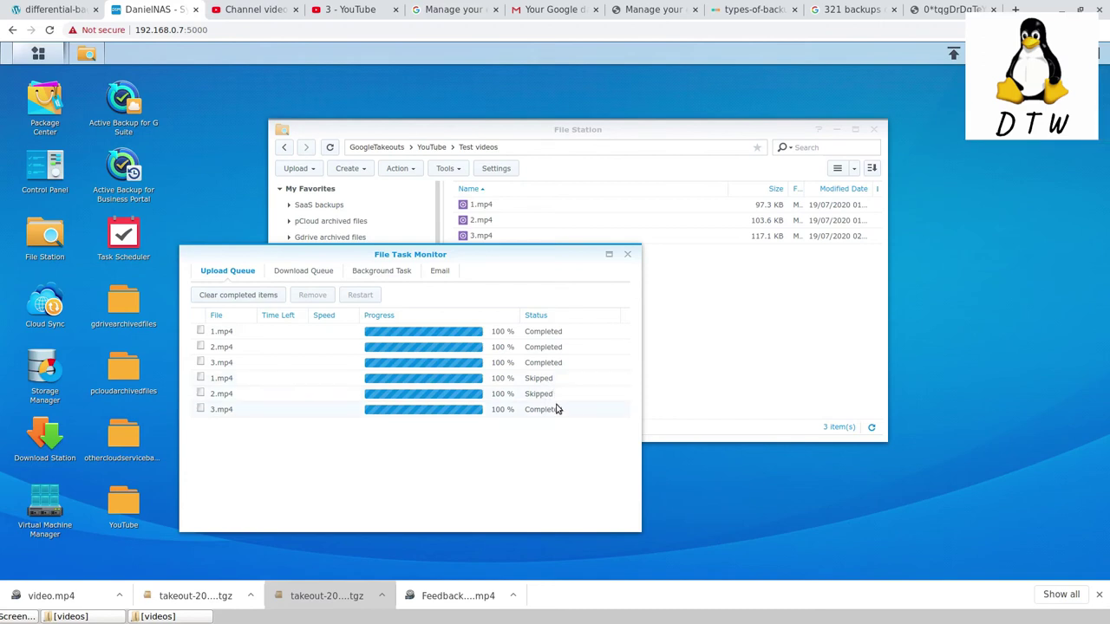
# - Close the File Task Monitor and return to YouTube Studio's Channel videos list with drafts 3, 2 and 1
pyautogui.click(626, 254)
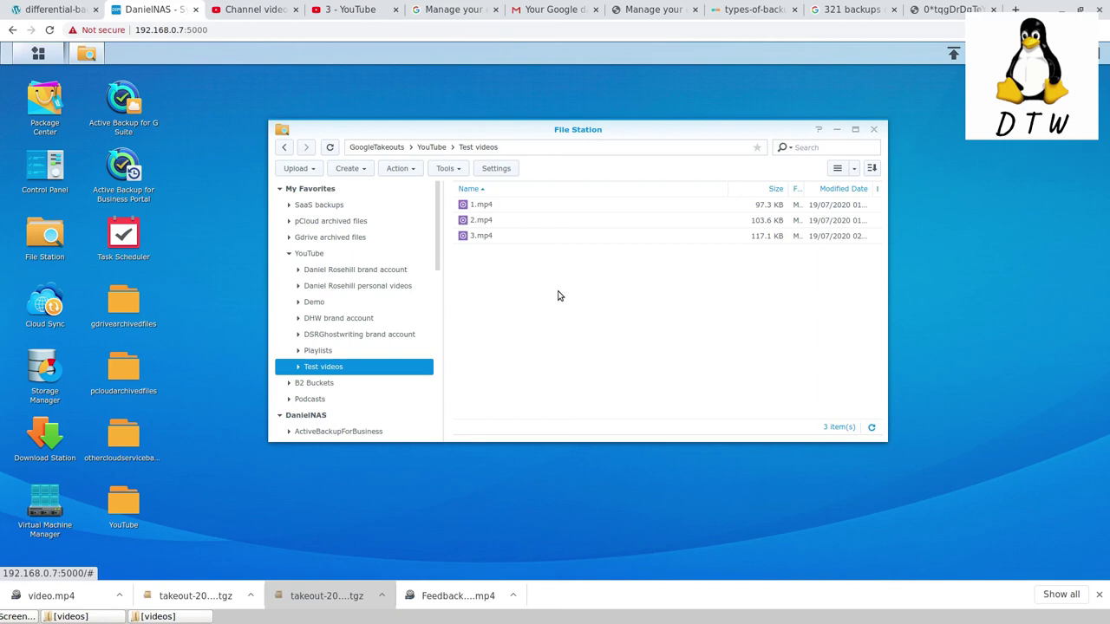
pyautogui.hotkey('ctrl', 'Tab')
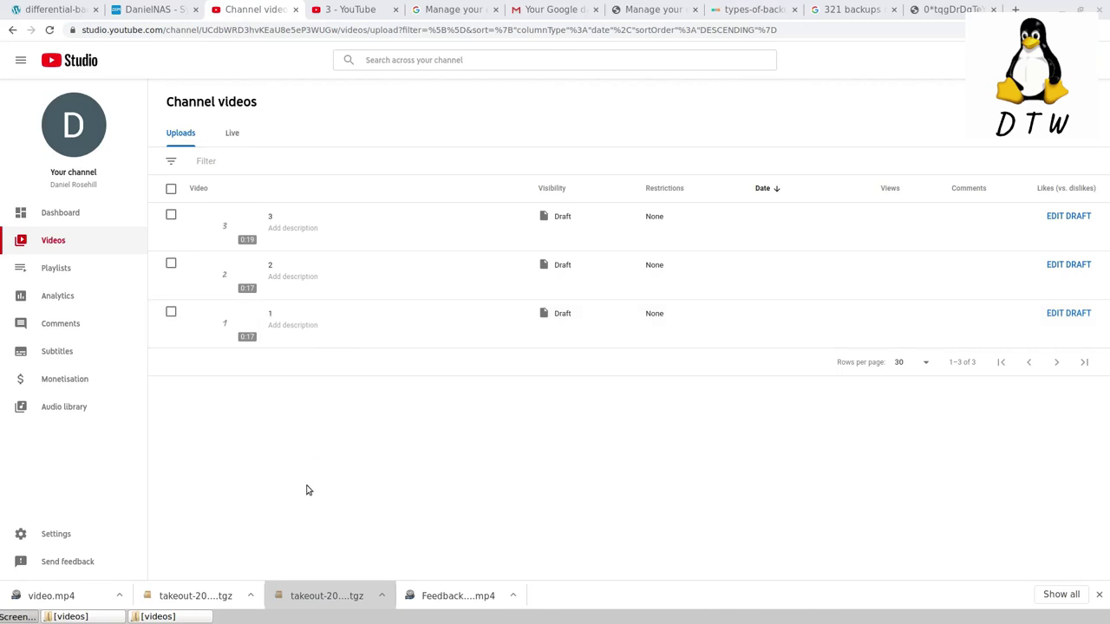
# - Open the Options menu for draft video 3 to reach its Download choice
pyautogui.moveTo(349, 212)
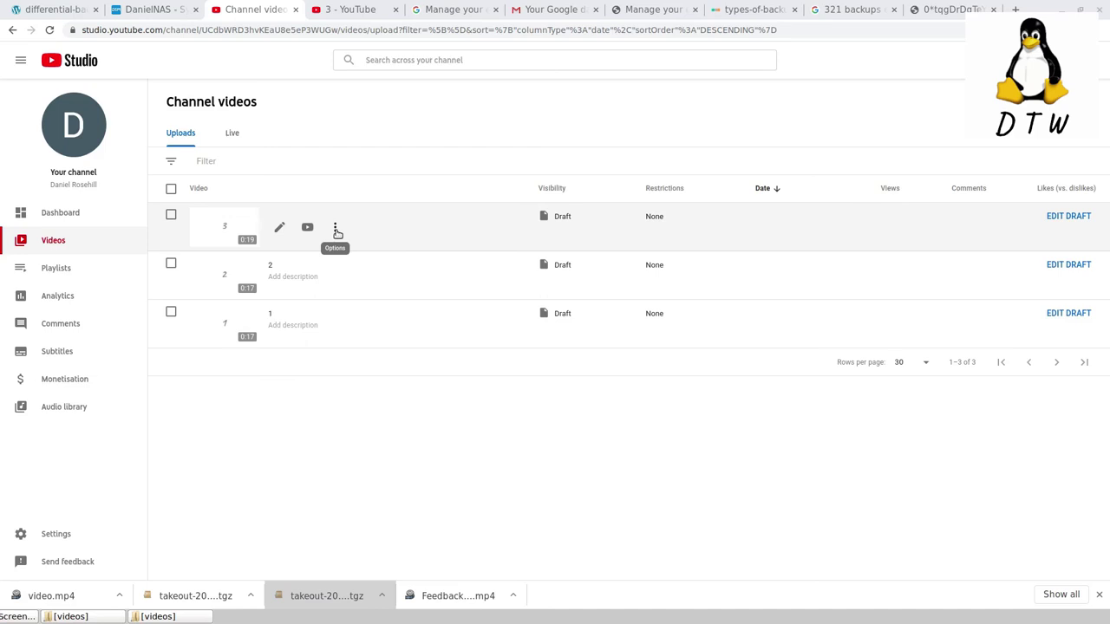
pyautogui.click(336, 229)
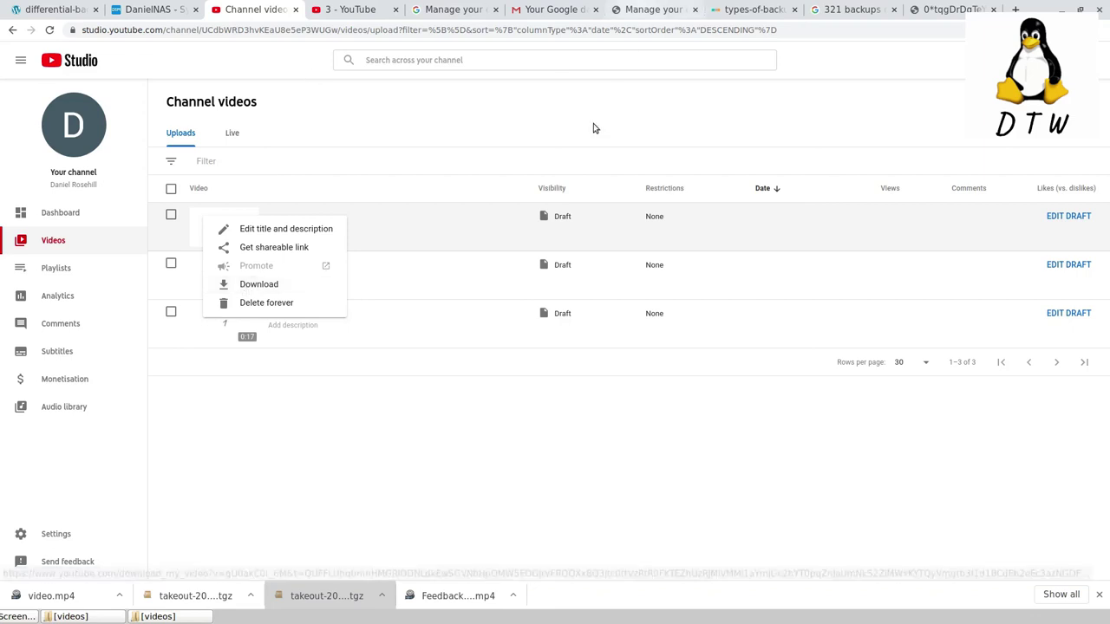
# - Return to the NAS's File Station tab showing the Test videos folder with 1.mp4, 2.mp4 and 3.mp4
pyautogui.click(182, 7)
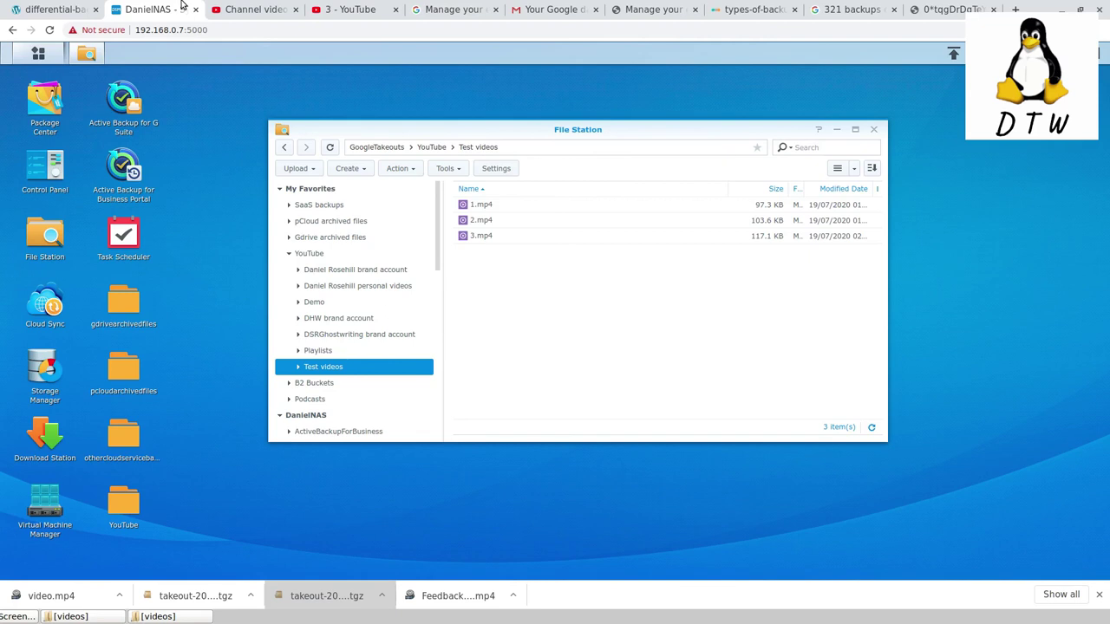
pyautogui.click(438, 8)
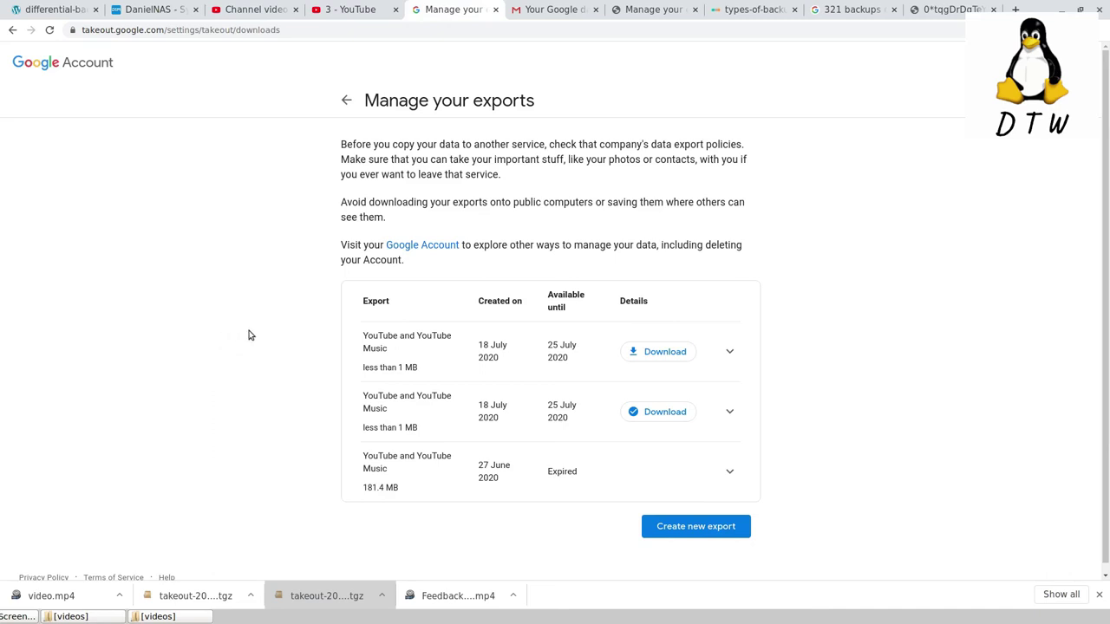
pyautogui.click(192, 7)
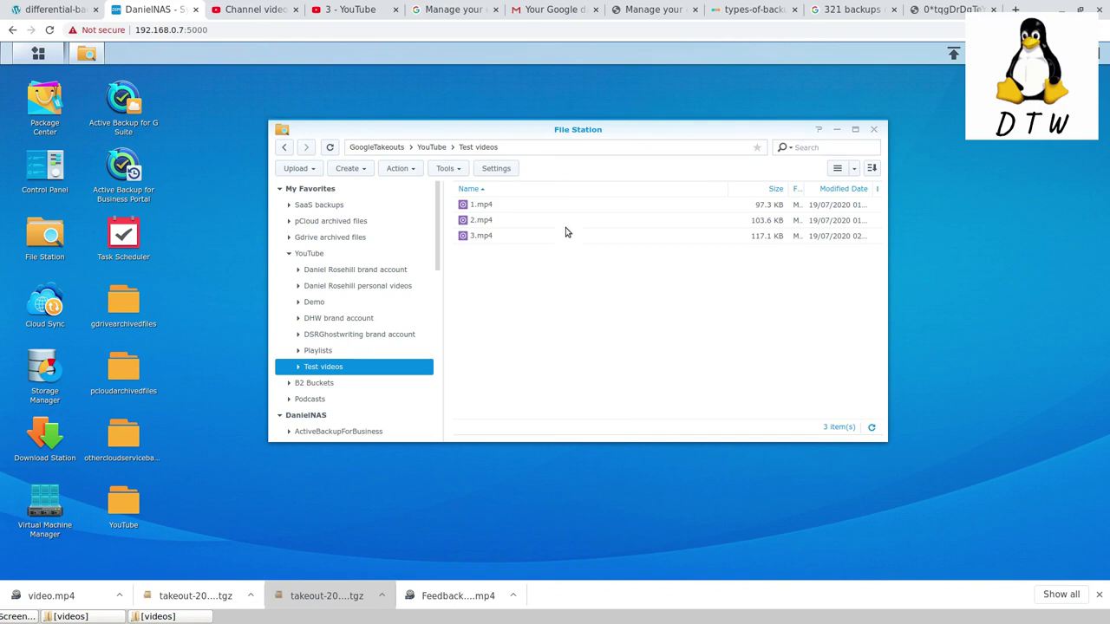
# - Bring up the last browser tab showing the 3-2-1 Backup Rule diagram
pyautogui.click(270, 7)
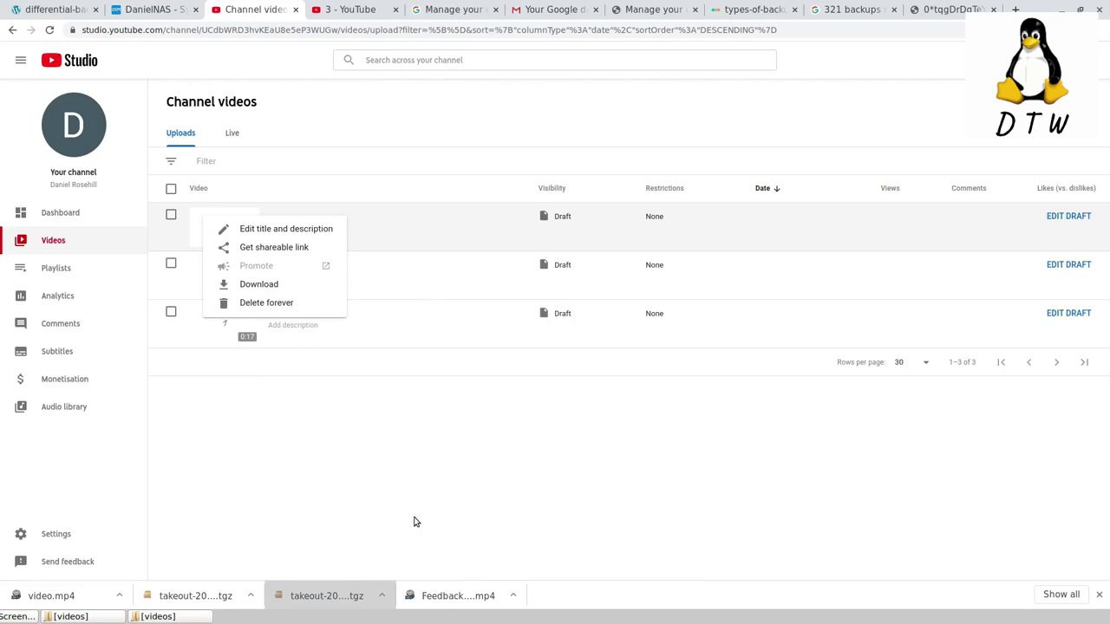
pyautogui.click(950, 10)
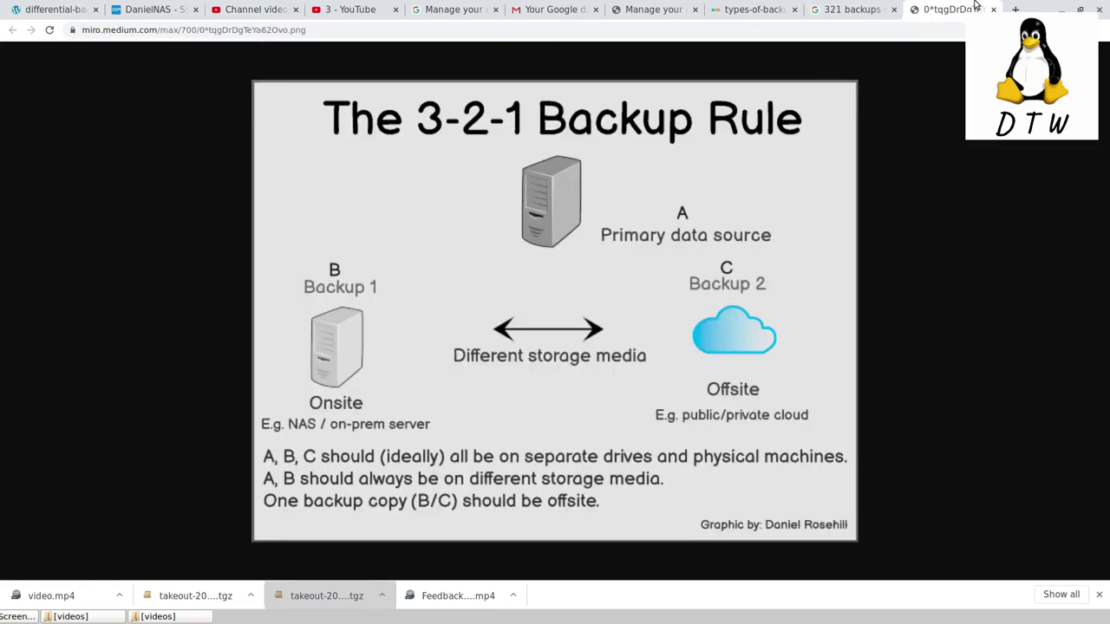